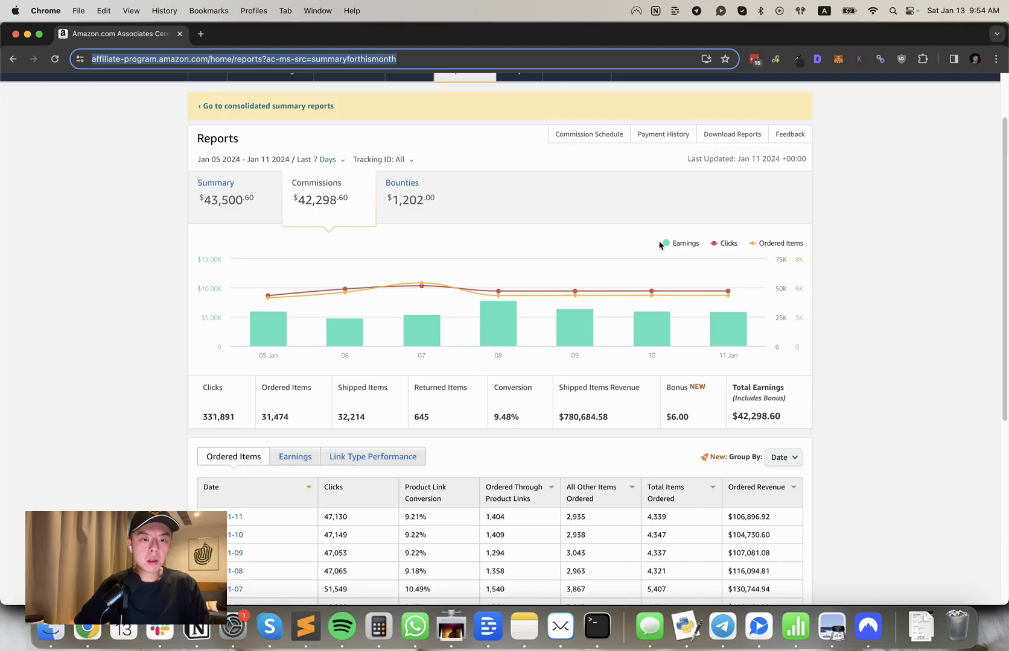
scroll(512, 281, "down", 1)
scroll(511, 282, "up", 1)
scroll(425, 221, "down", 2)
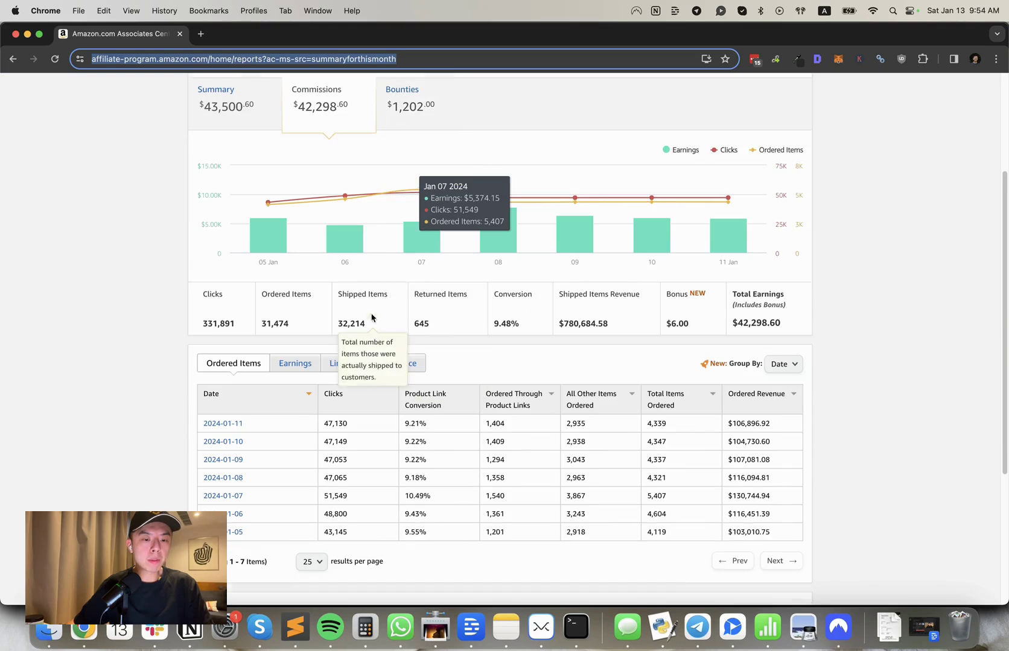
scroll(361, 322, "down", 3)
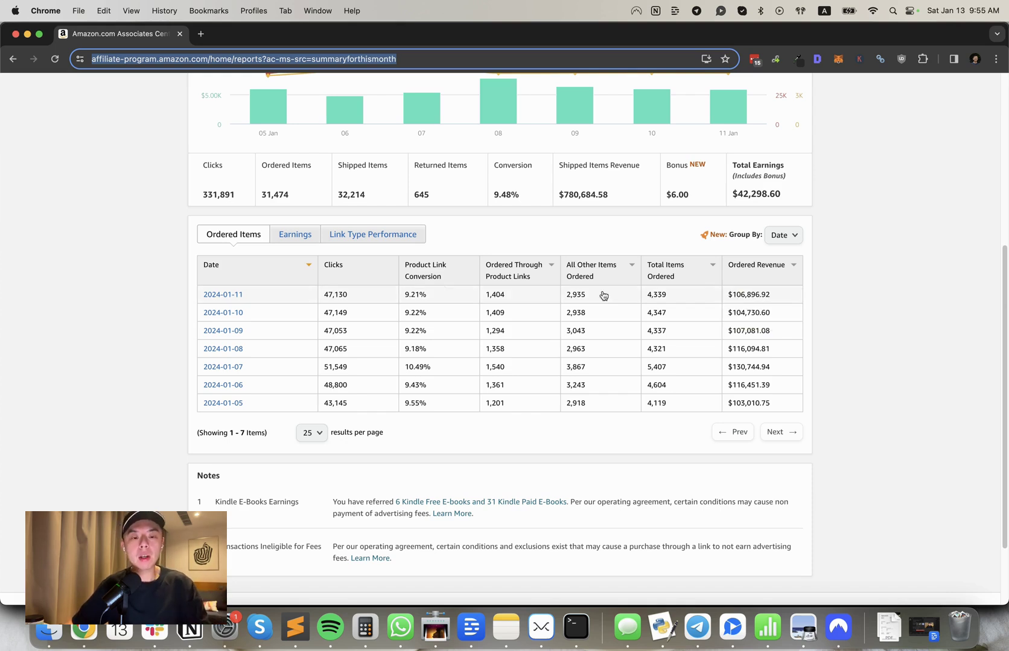
Step: Switch the report table to daily earnings, then back to daily ordered items
left_click(287, 239)
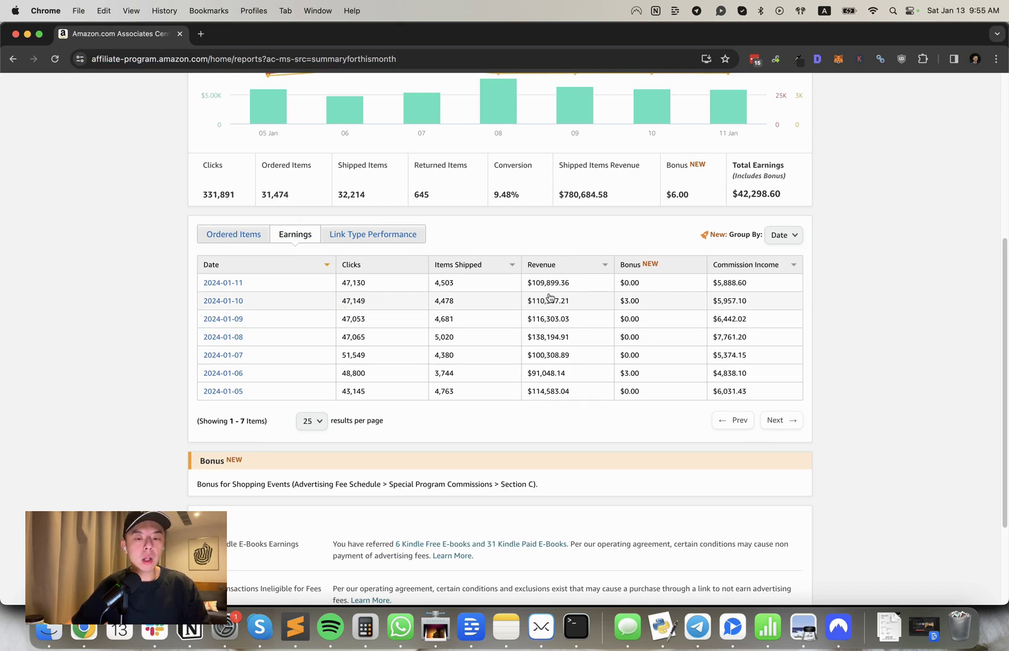
left_click(234, 234)
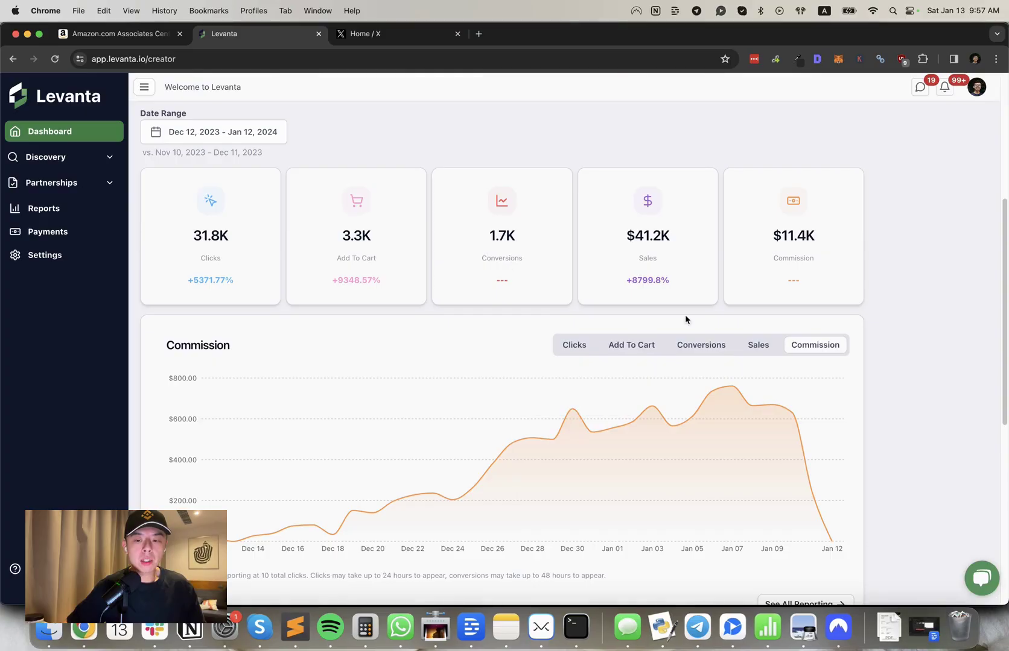
scroll(713, 321, "down", 2)
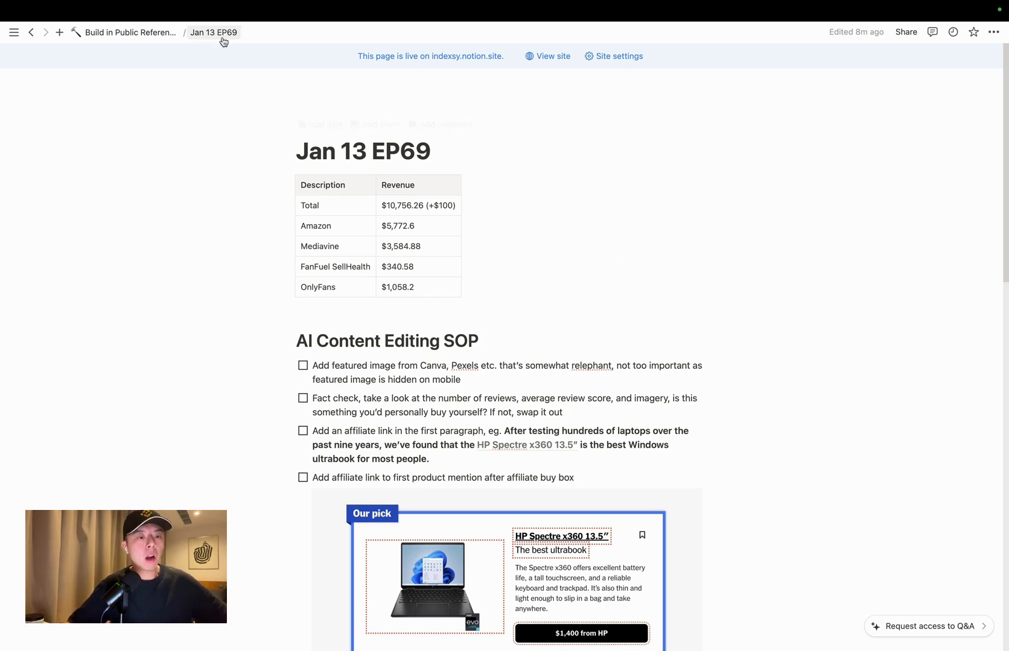
left_click(131, 32)
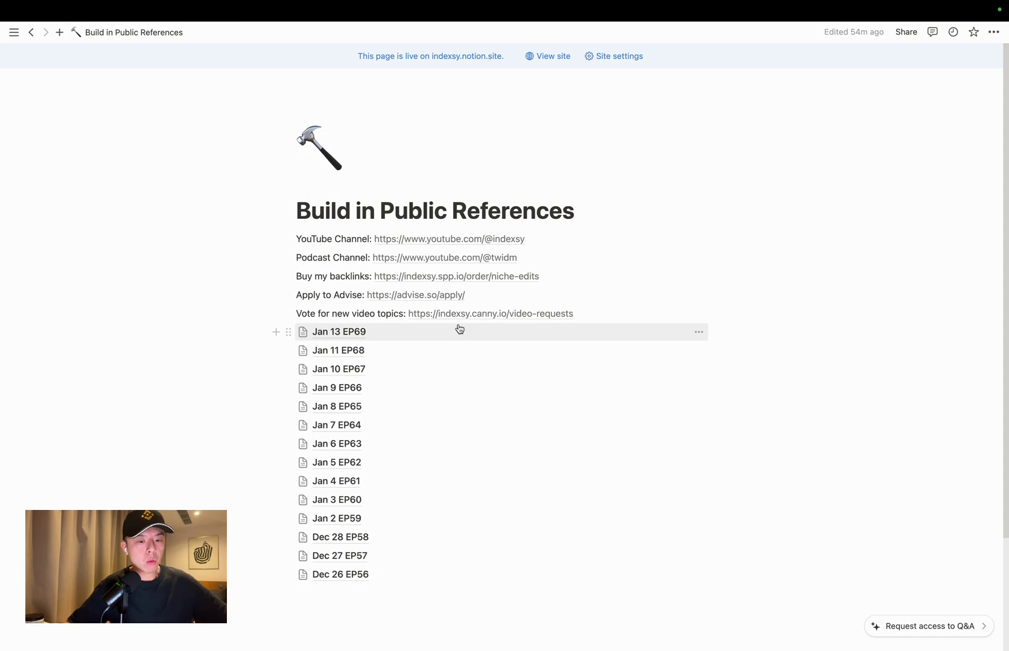
left_click(337, 331)
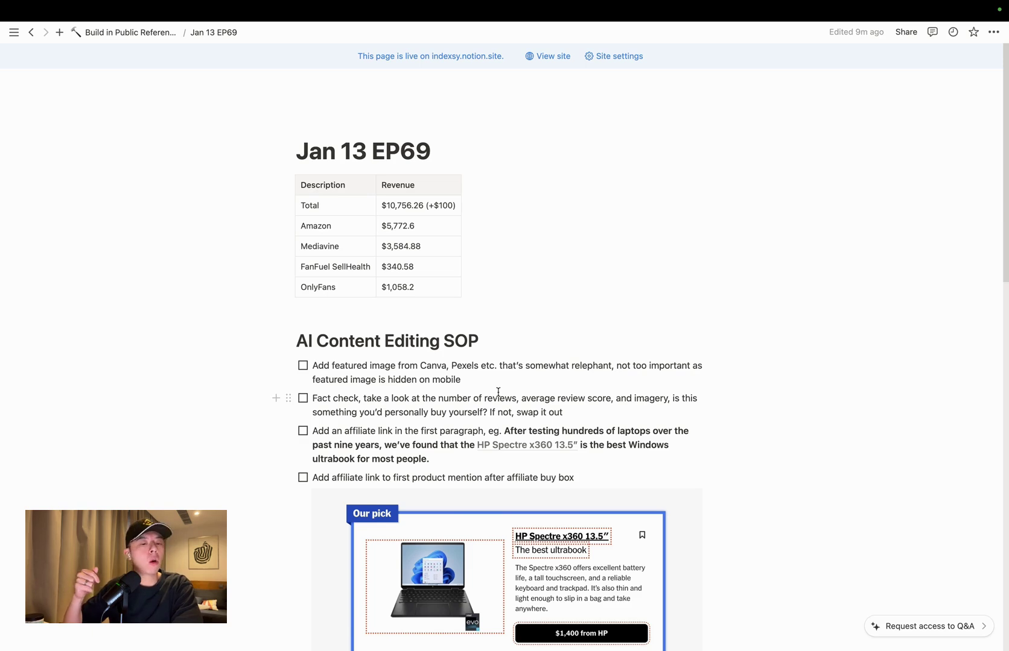
Step: Correct the lowercase 'koala' typo in the SOP heading so it reads 'Koala'
left_click(527, 336)
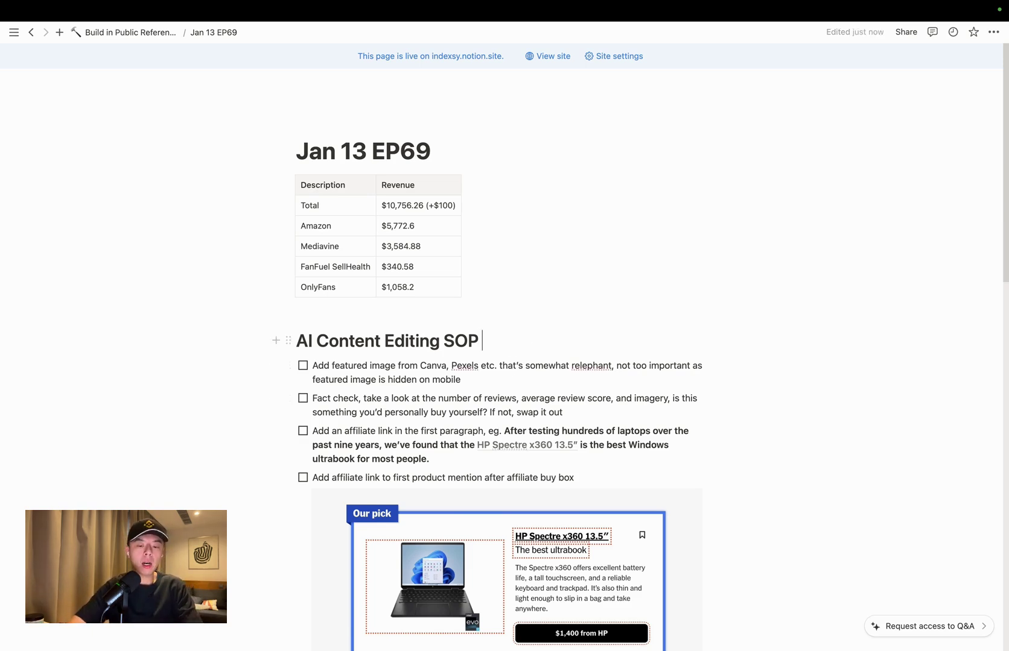
type("(koala)")
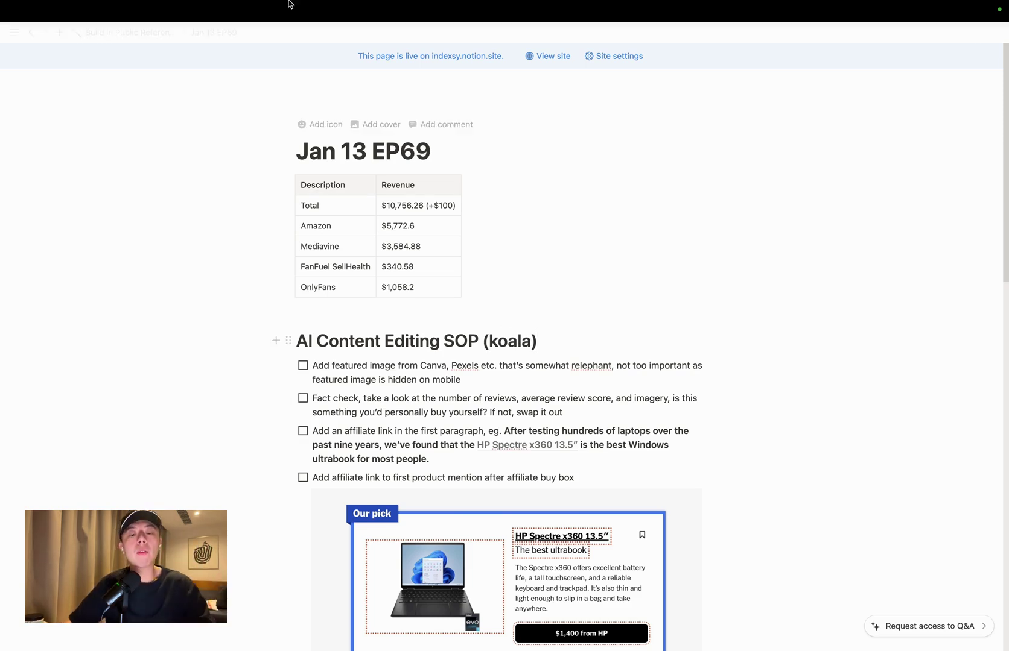
left_click(497, 341)
key("BackSpace")
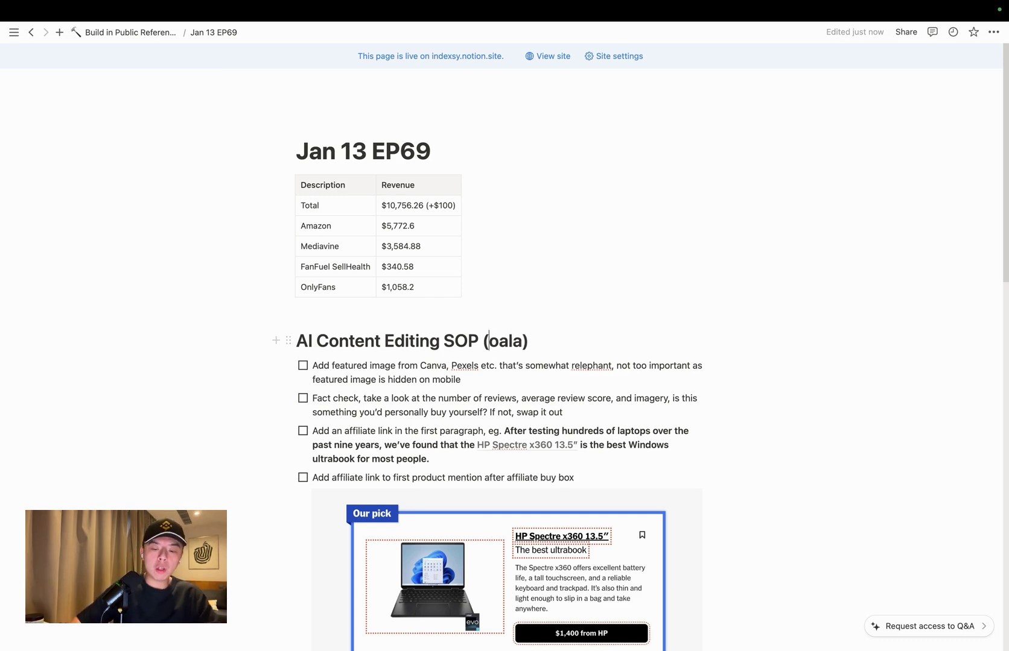
type("KL")
key("Delete")
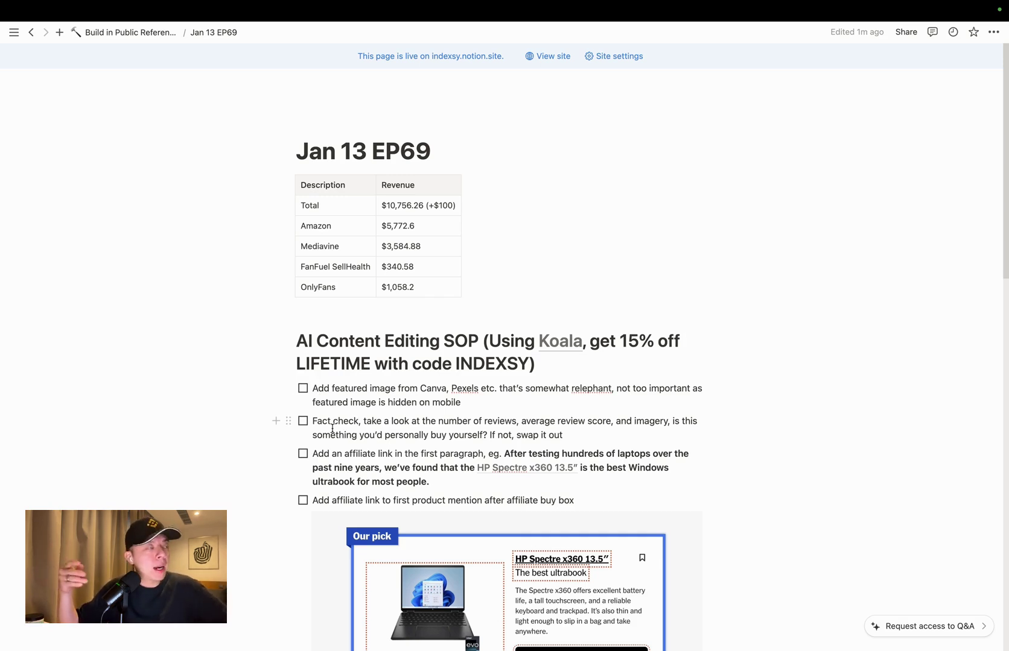
double_click(365, 400)
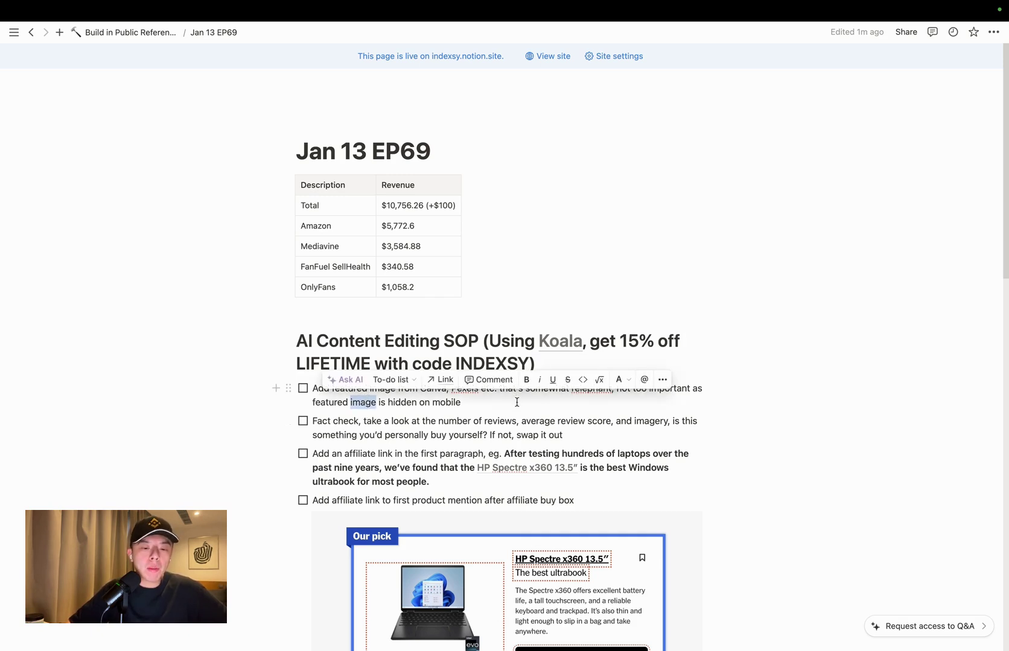
left_click(517, 402)
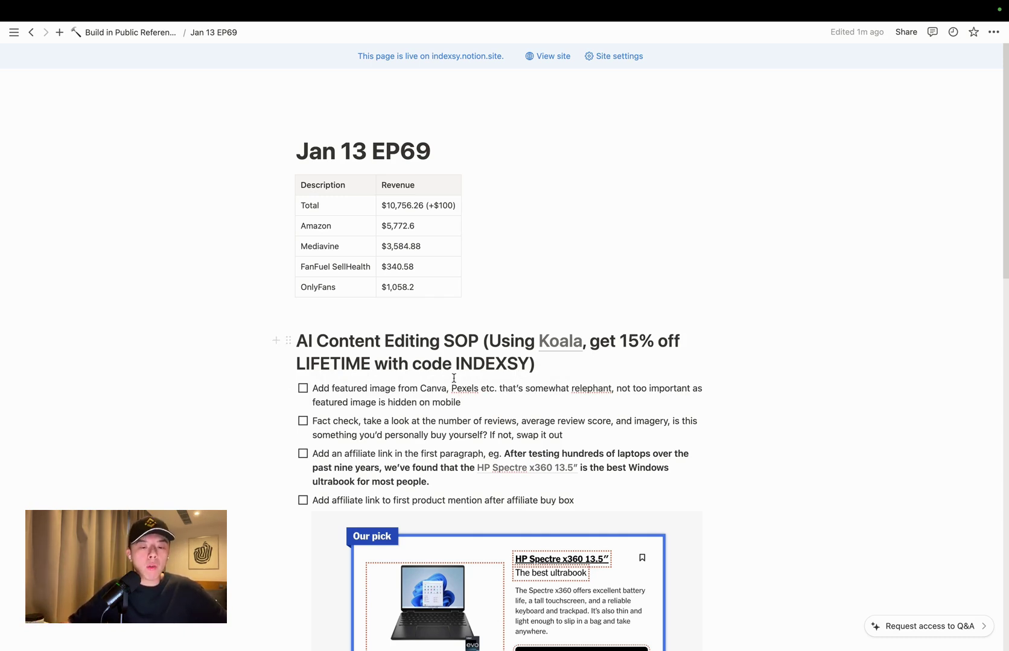
double_click(431, 387)
left_click(511, 403)
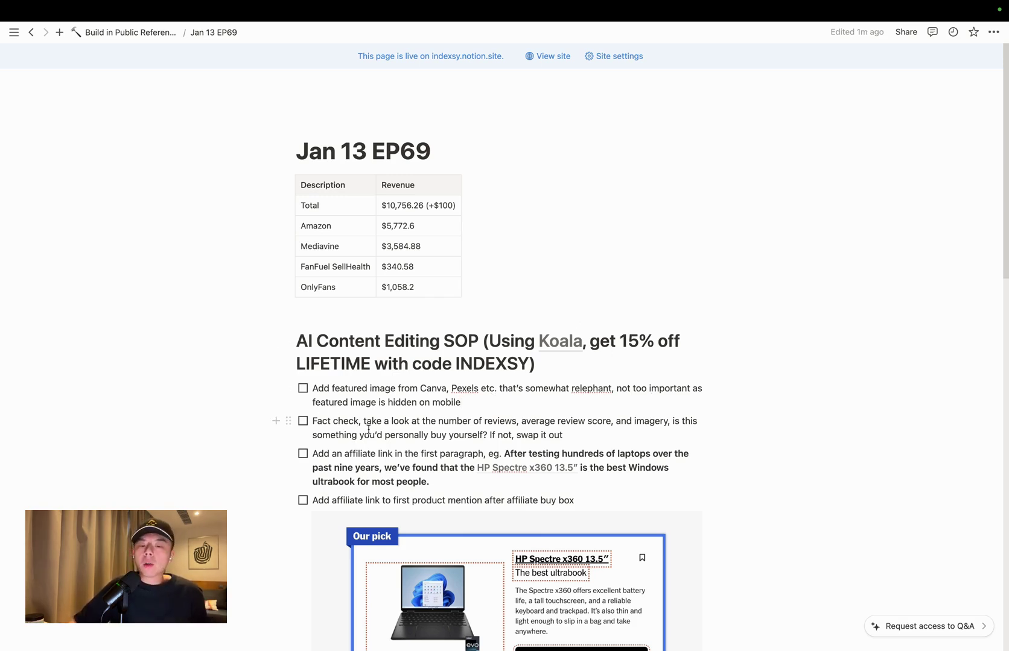
scroll(367, 429, "down", 1)
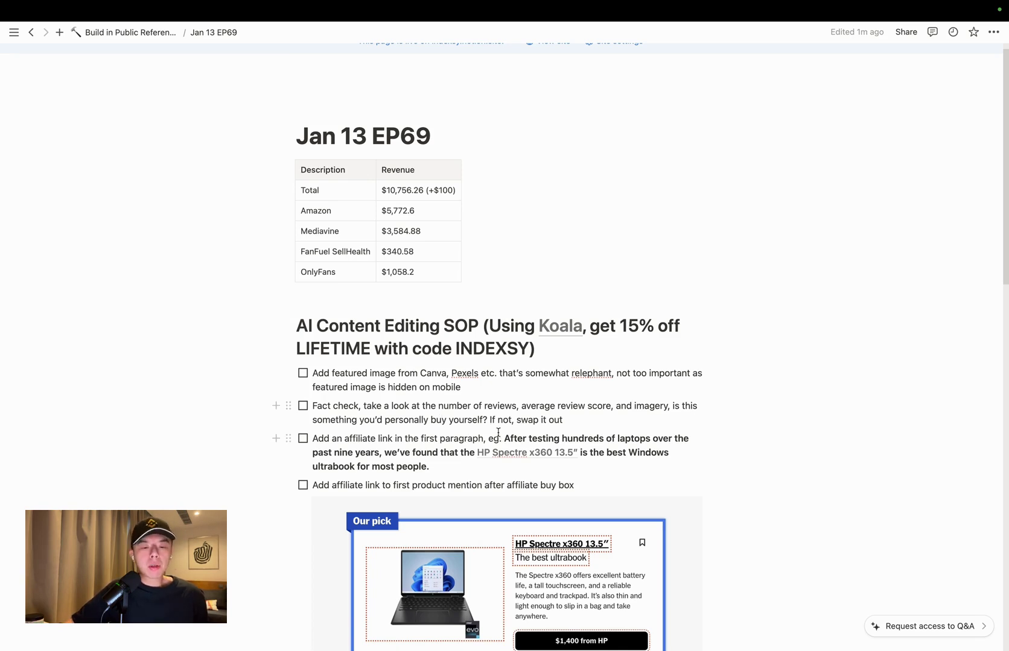
scroll(483, 444, "down", 1)
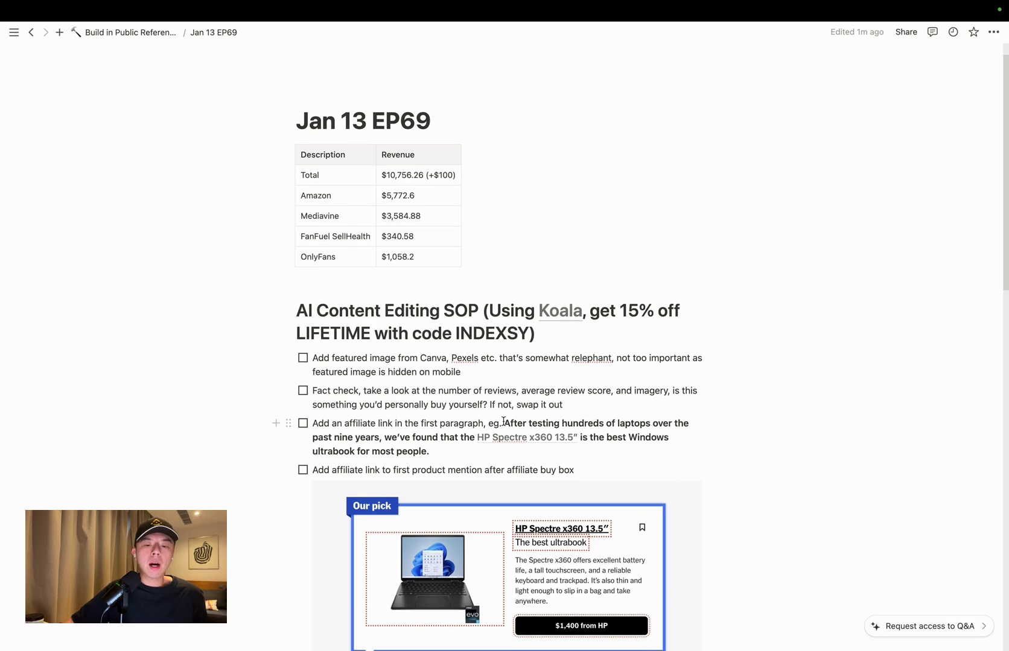
scroll(533, 439, "down", 1)
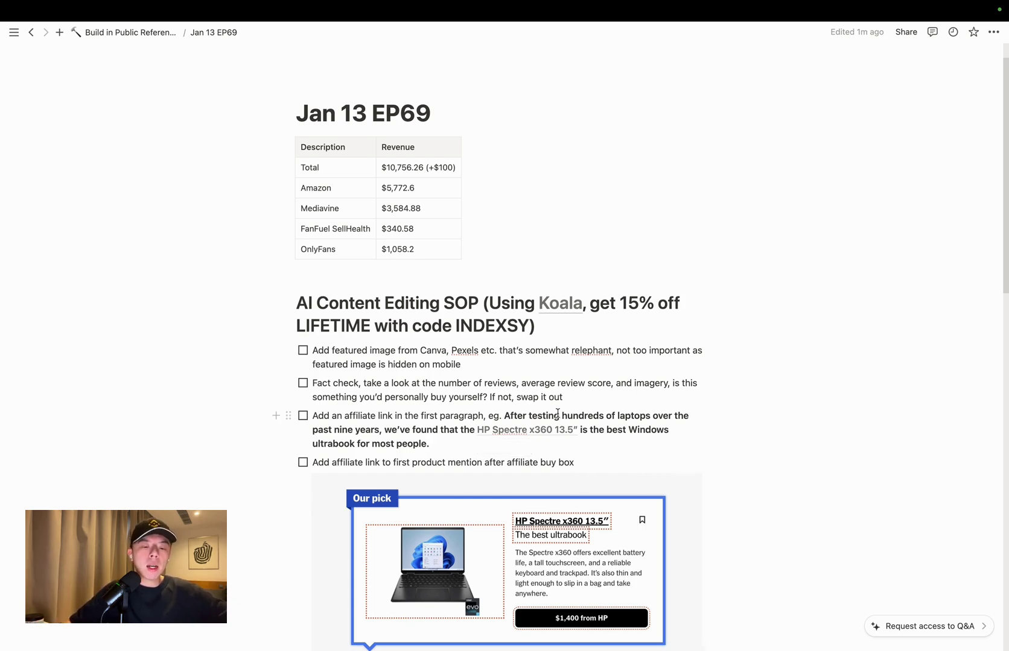
scroll(559, 415, "down", 1)
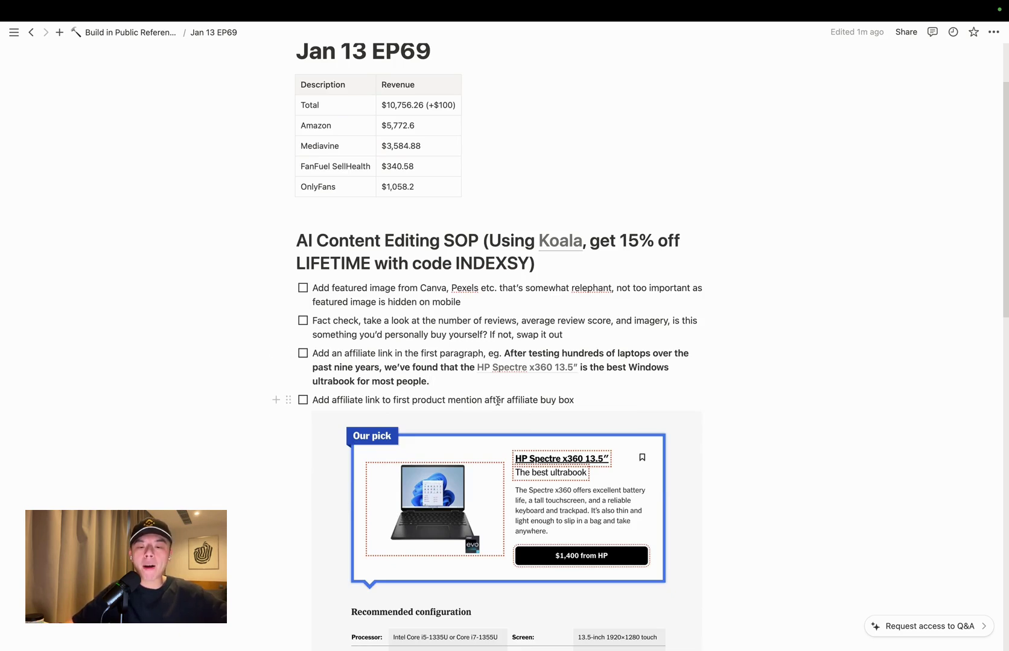
scroll(499, 397, "down", 1)
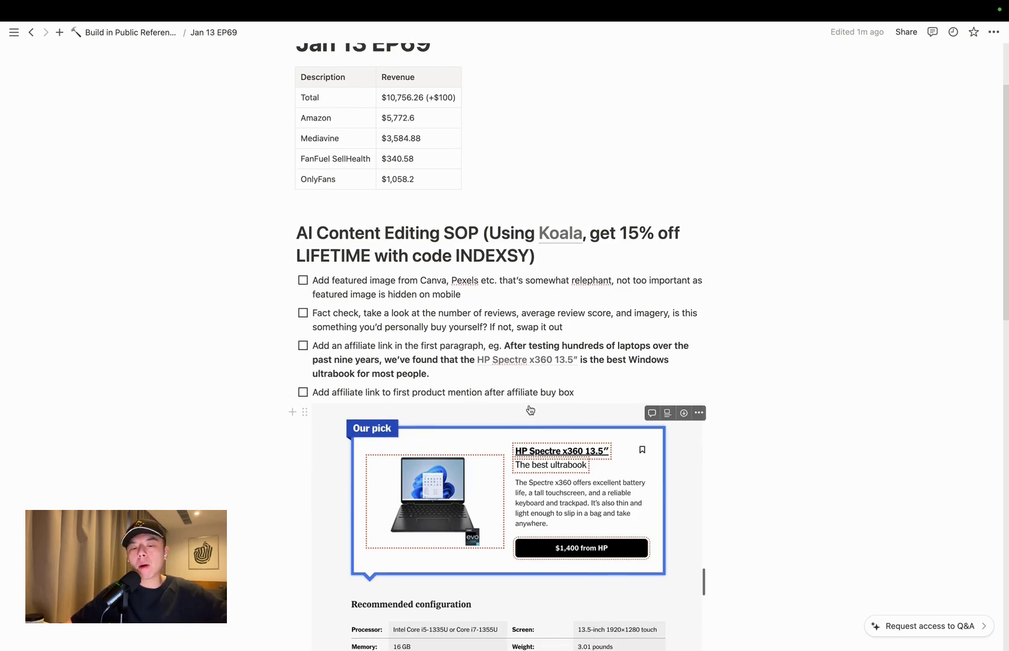
scroll(477, 434, "down", 1)
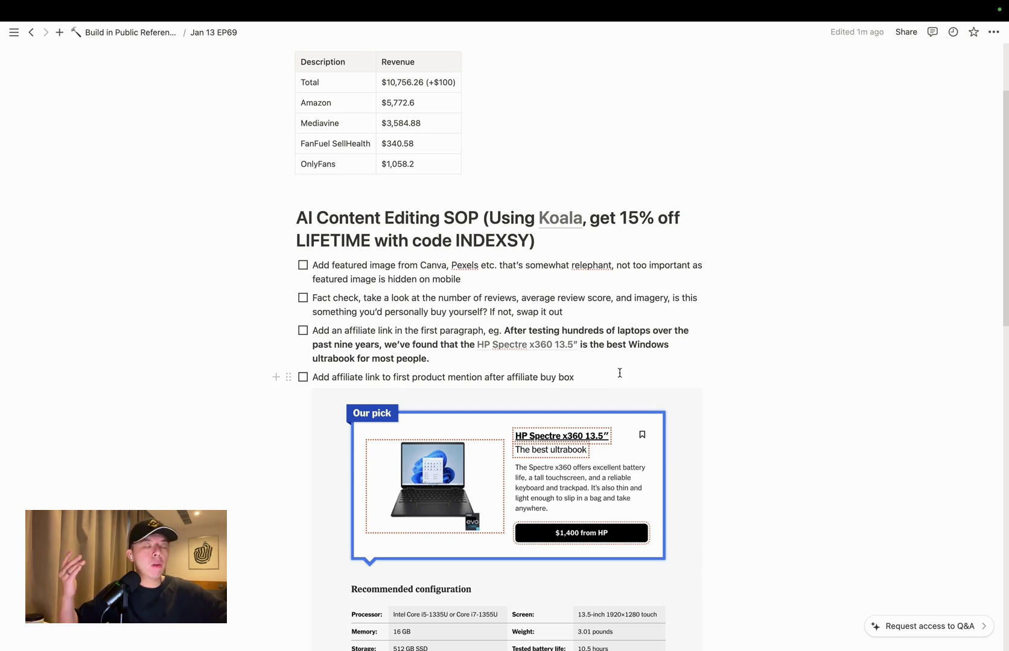
scroll(620, 372, "down", 2)
mouse_move(620, 389)
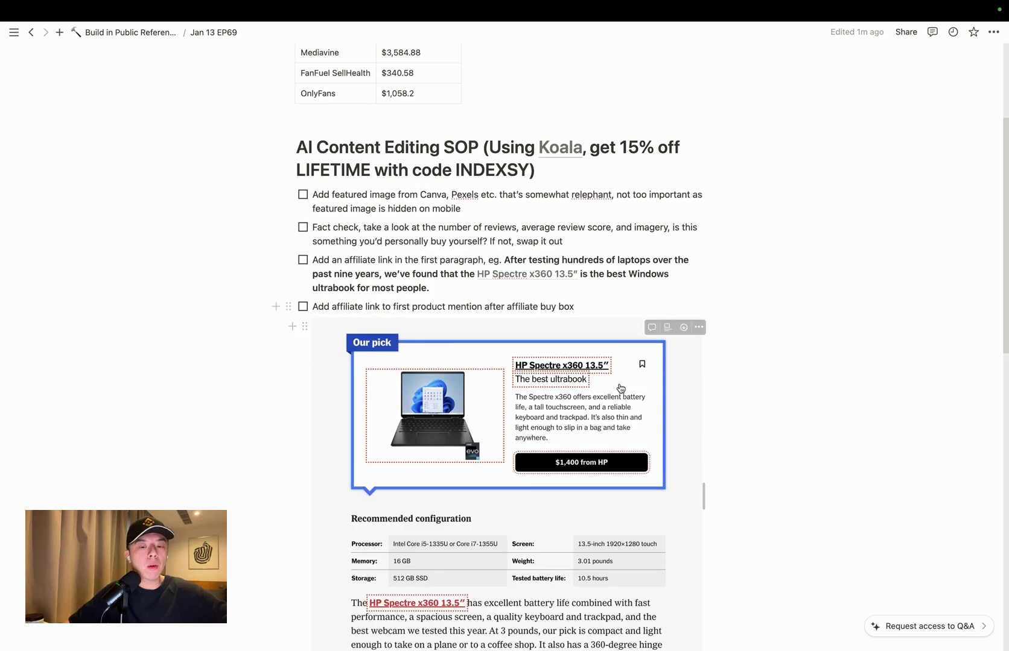
scroll(631, 387, "down", 3)
scroll(639, 400, "down", 2)
scroll(630, 410, "down", 1)
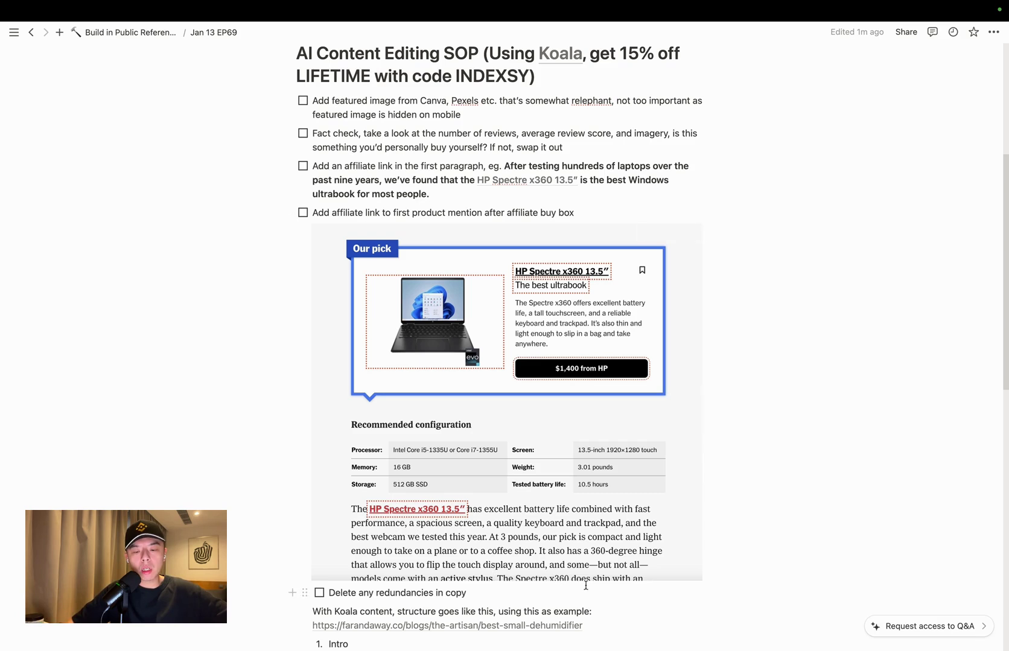
scroll(544, 556, "down", 2)
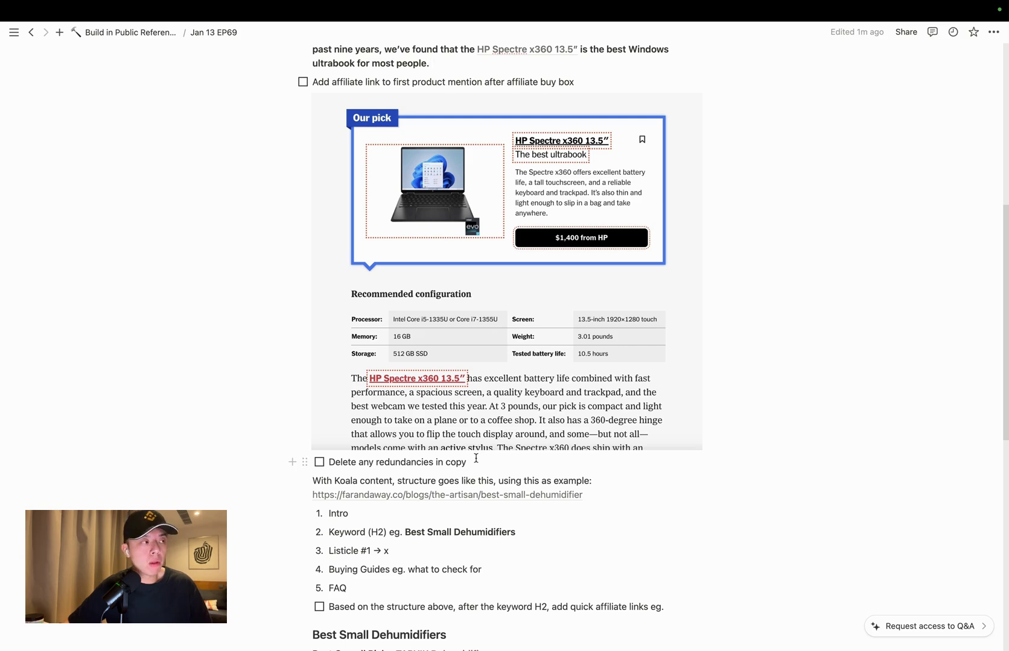
scroll(520, 469, "down", 1)
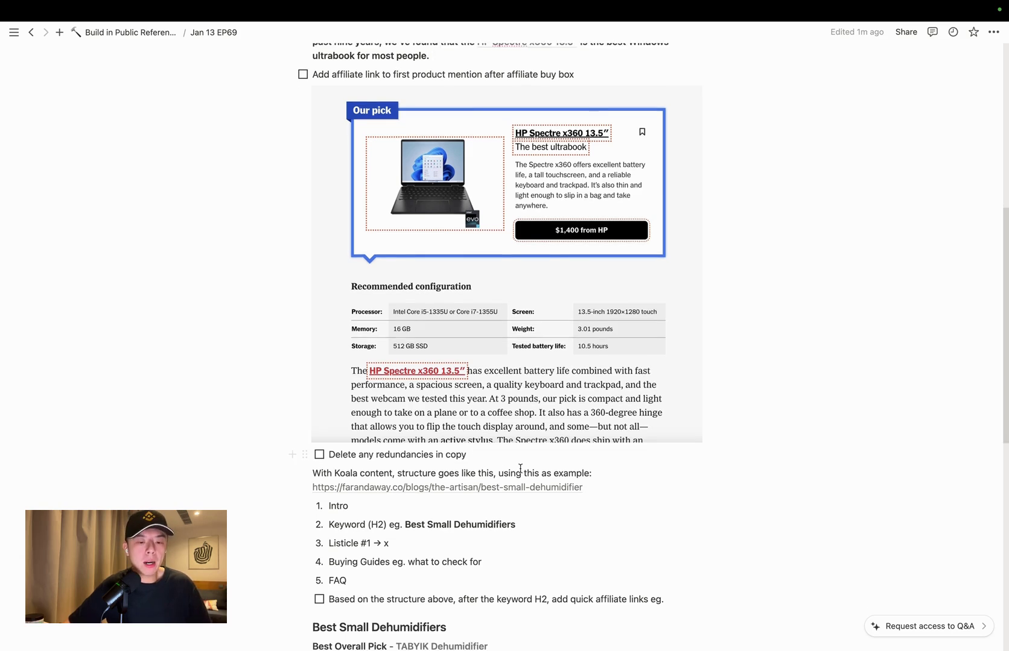
scroll(520, 469, "down", 1)
scroll(520, 469, "down", 1)
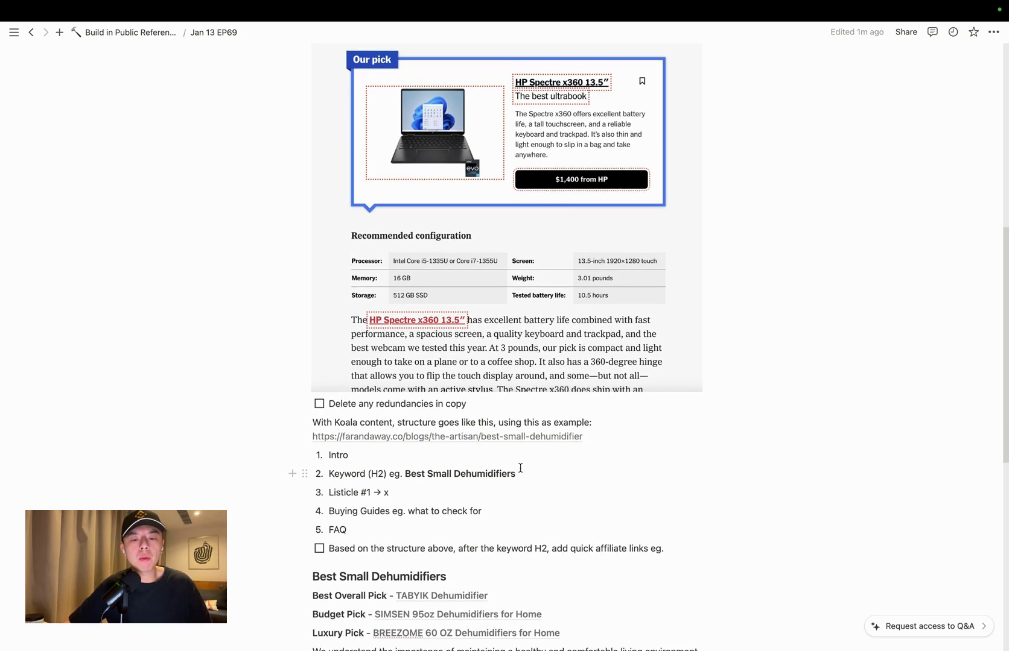
scroll(520, 468, "down", 1)
scroll(521, 466, "up", 3)
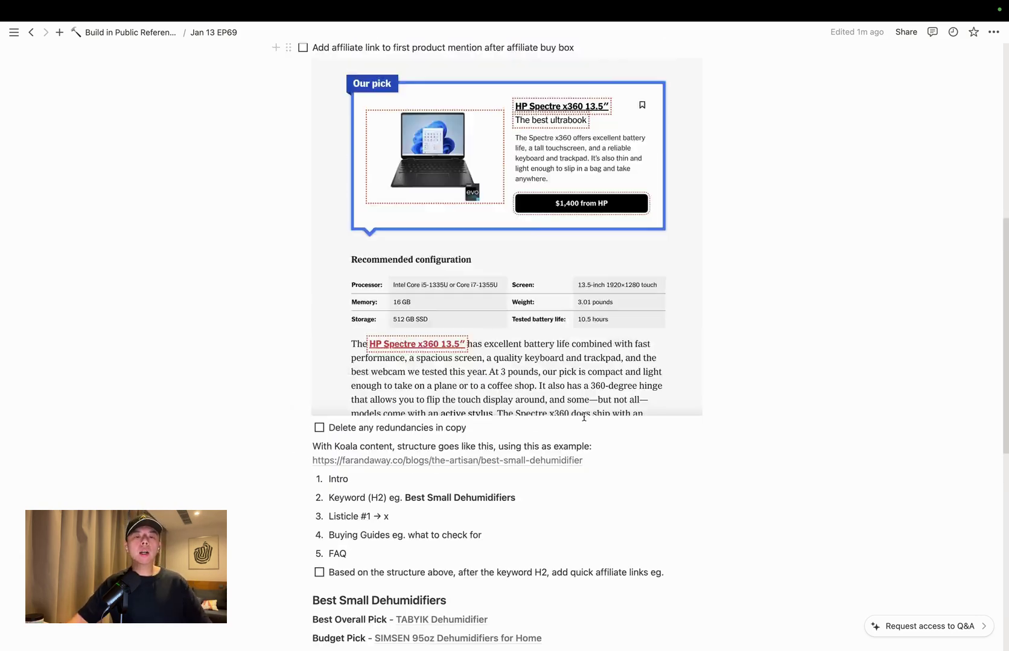
scroll(521, 466, "up", 3)
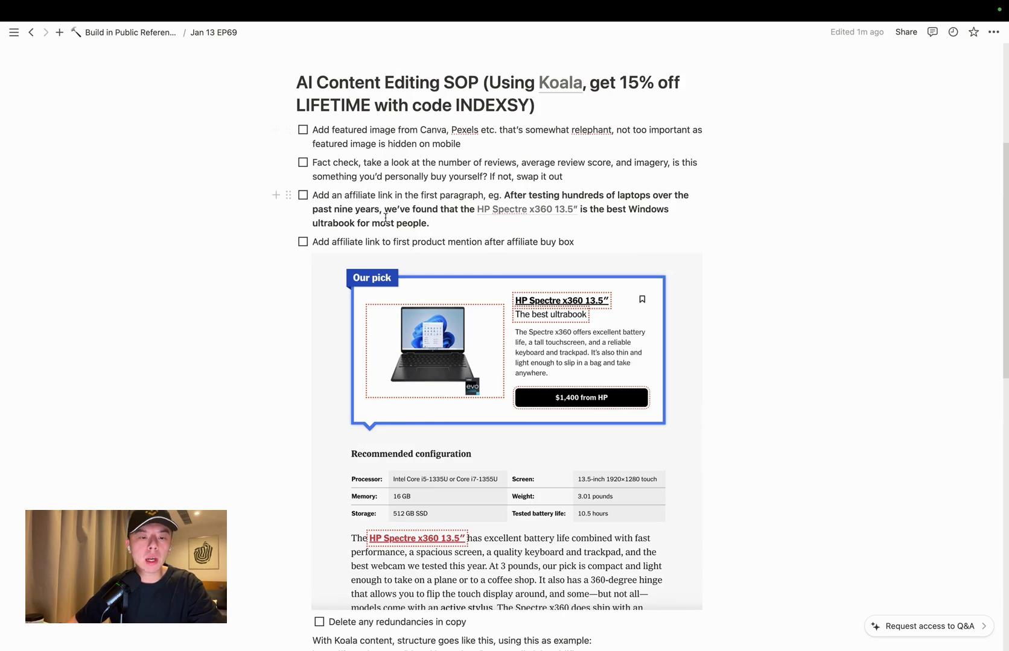
scroll(512, 213, "down", 3)
scroll(473, 229, "down", 3)
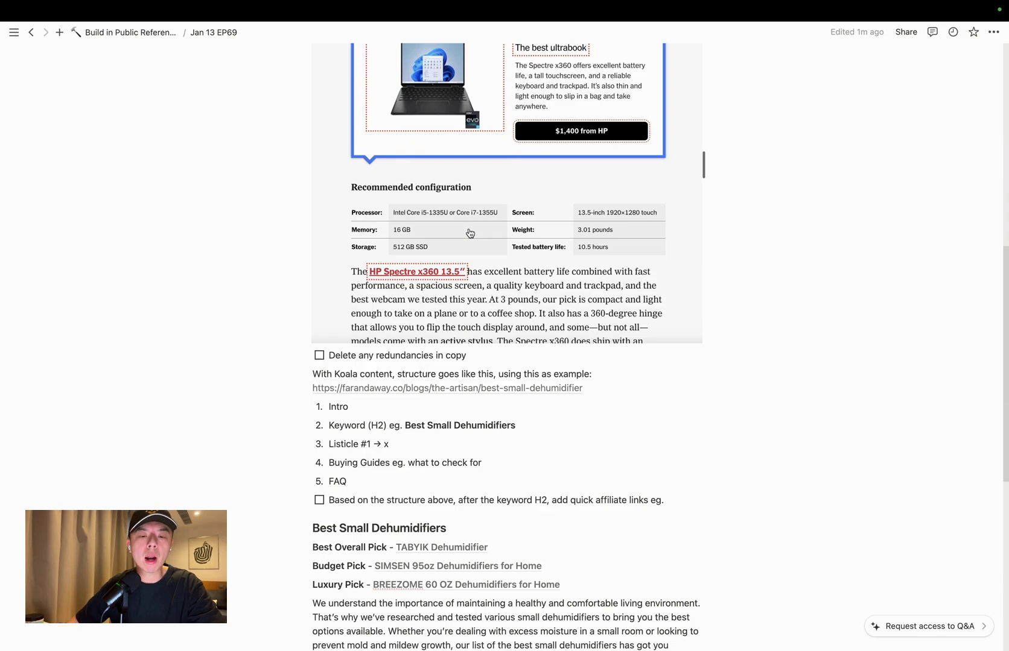
scroll(485, 249, "down", 1)
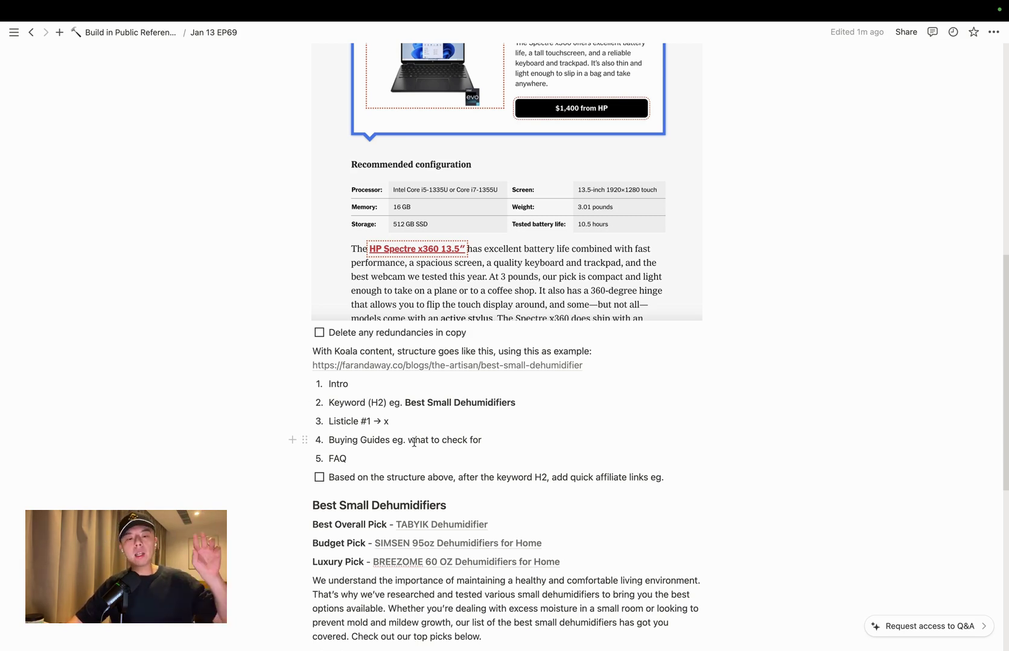
scroll(432, 397, "down", 1)
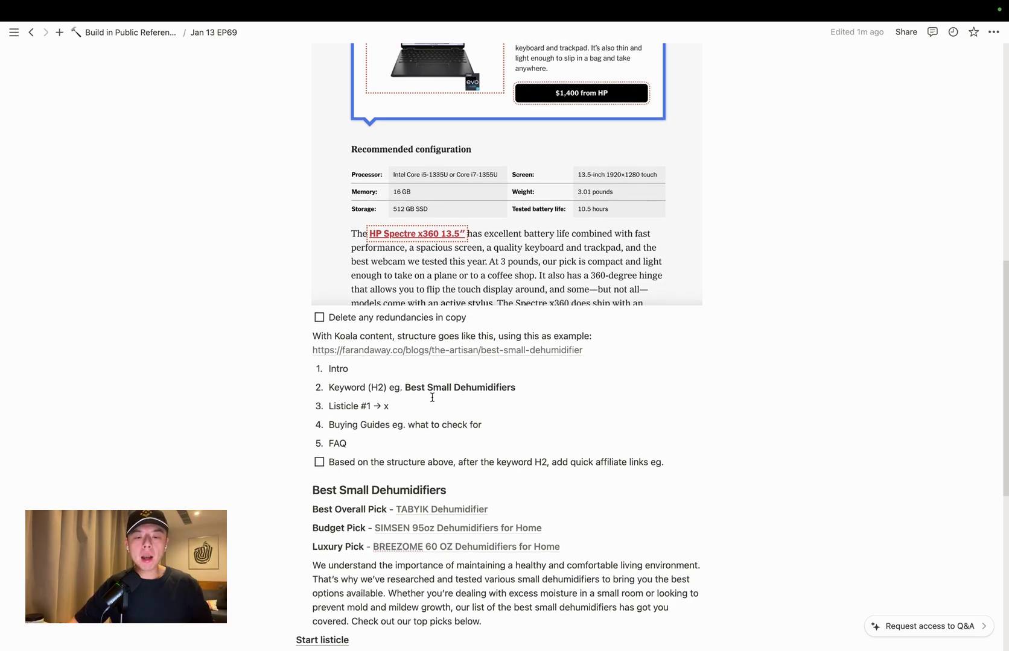
scroll(423, 359, "down", 1)
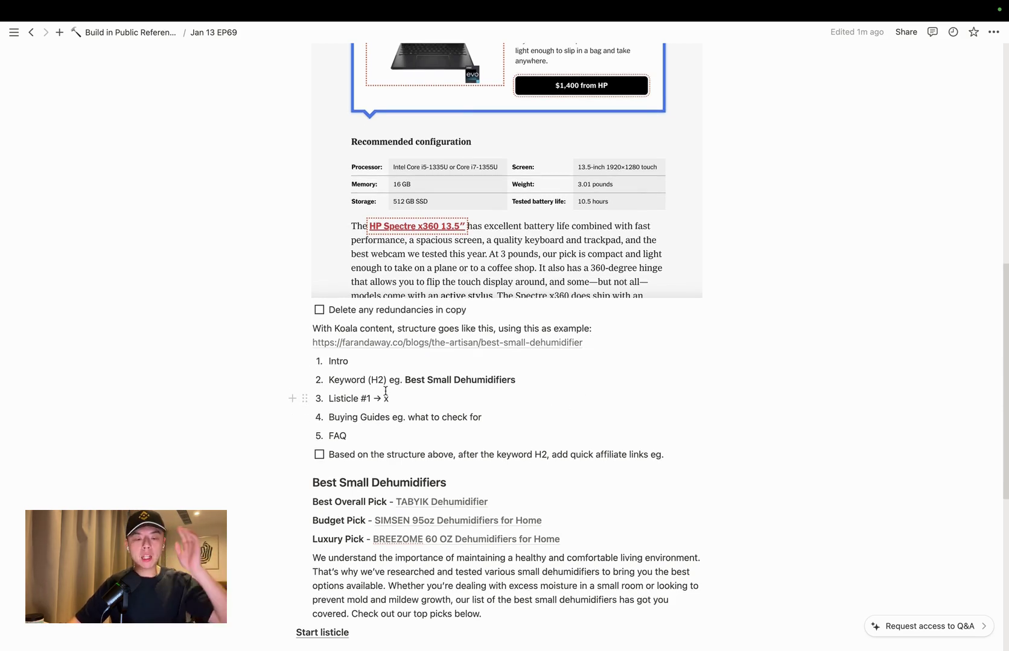
scroll(385, 392, "down", 1)
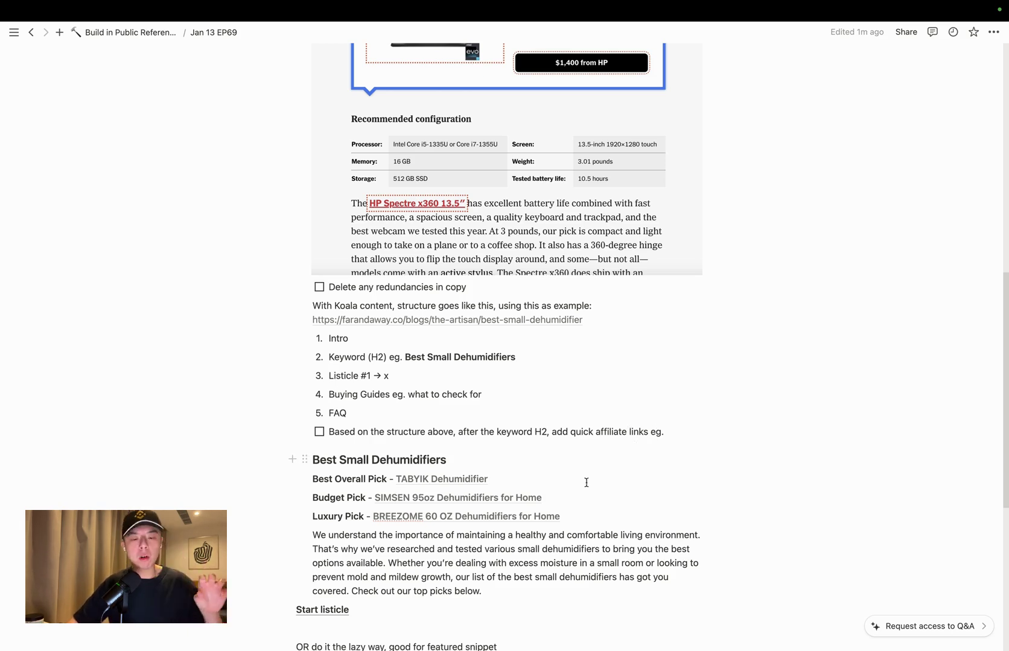
left_click_drag(394, 568, 479, 594)
scroll(479, 473, "down", 3)
double_click(404, 310)
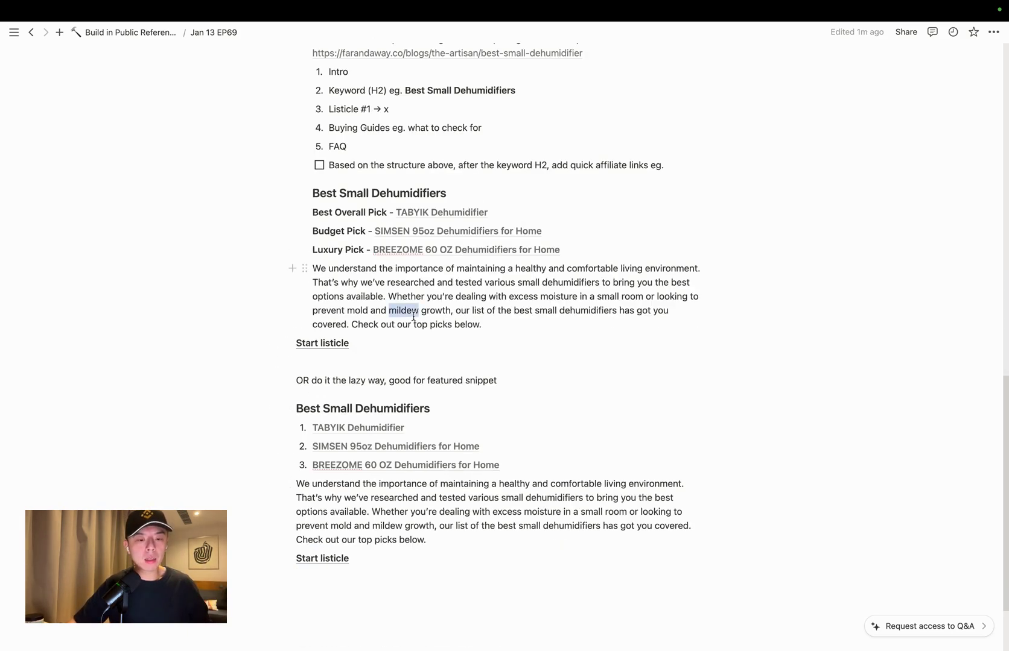
left_click(412, 314)
left_click(576, 323)
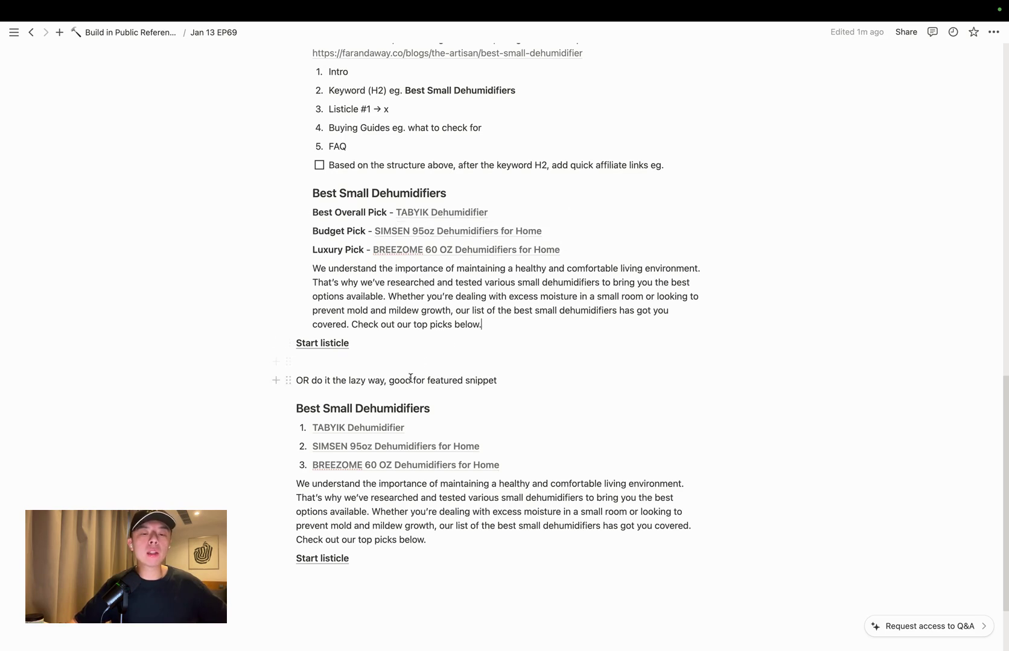
left_click_drag(410, 379, 414, 379)
left_click(499, 380)
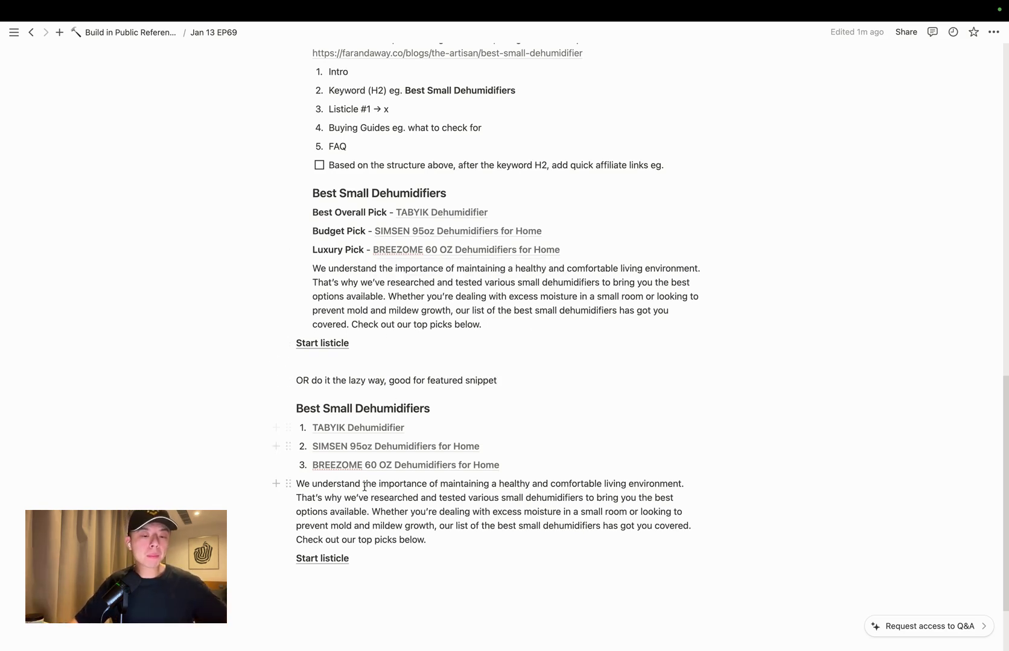
scroll(378, 489, "down", 1)
scroll(379, 490, "down", 1)
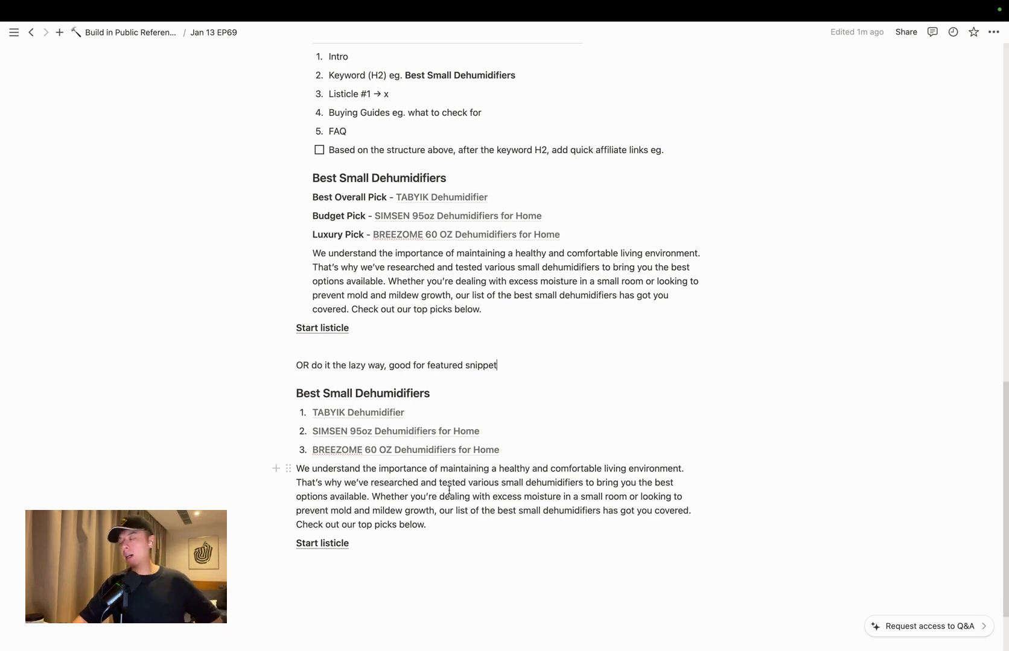
scroll(450, 489, "up", 3)
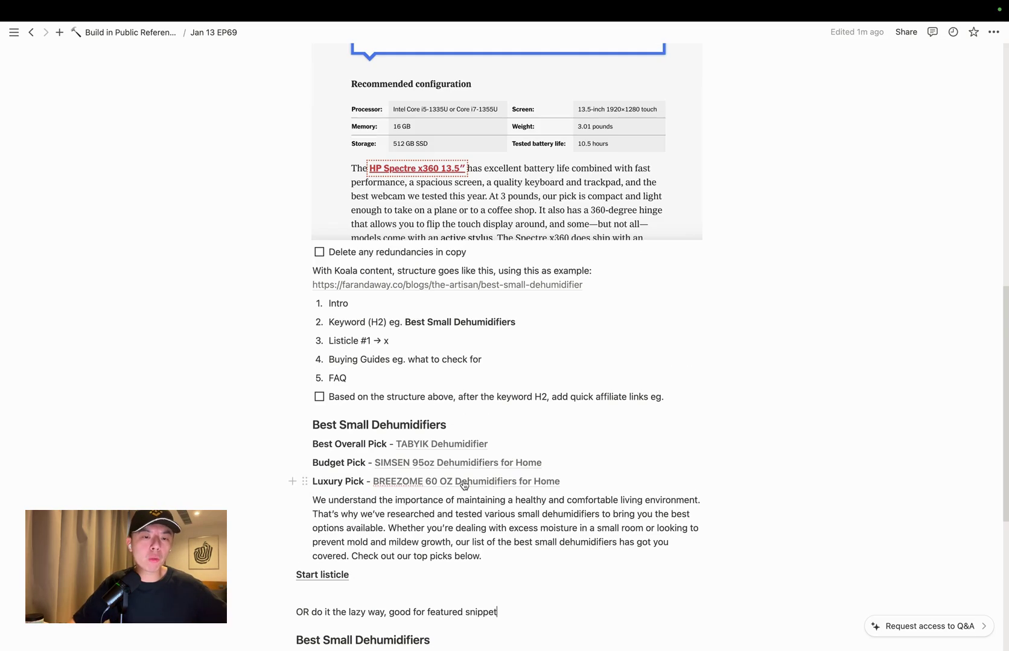
scroll(461, 485, "up", 5)
scroll(461, 482, "up", 5)
scroll(461, 482, "up", 1)
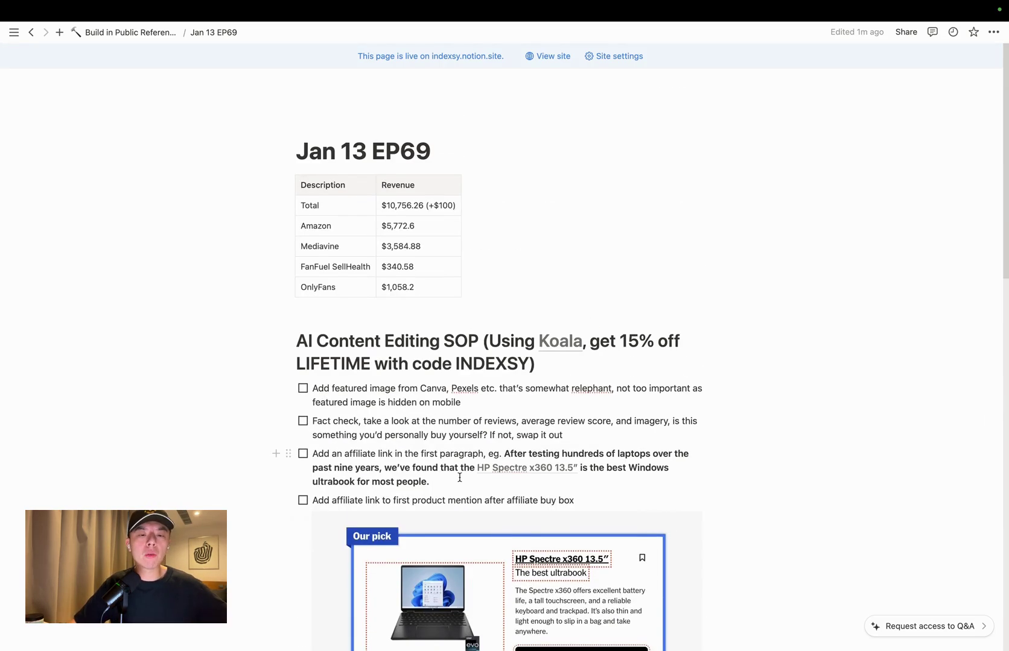
scroll(460, 477, "down", 4)
scroll(460, 477, "down", 3)
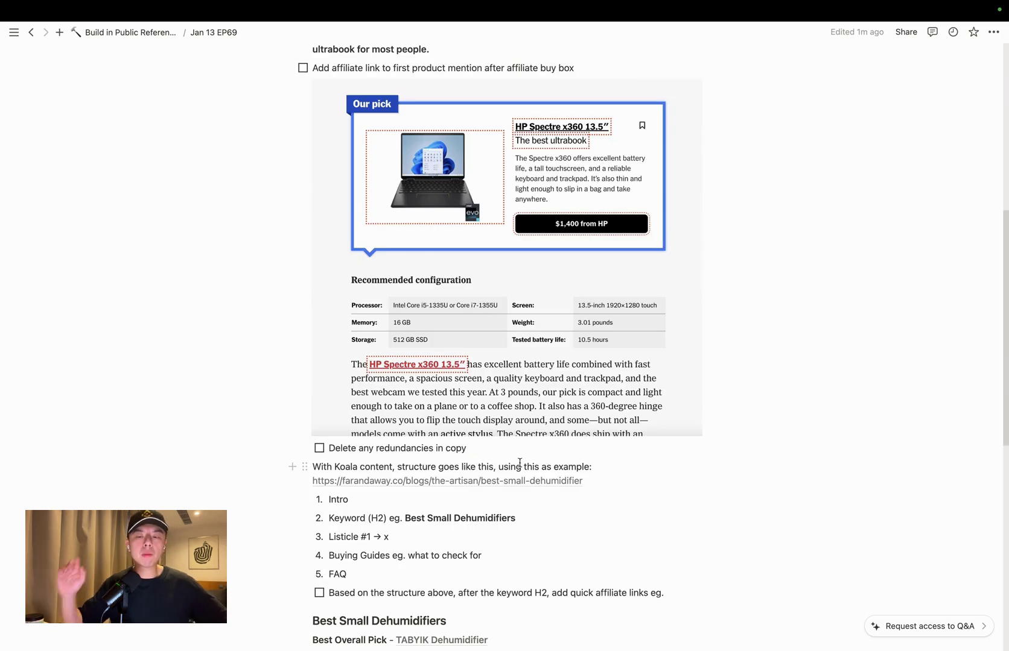
scroll(525, 461, "down", 1)
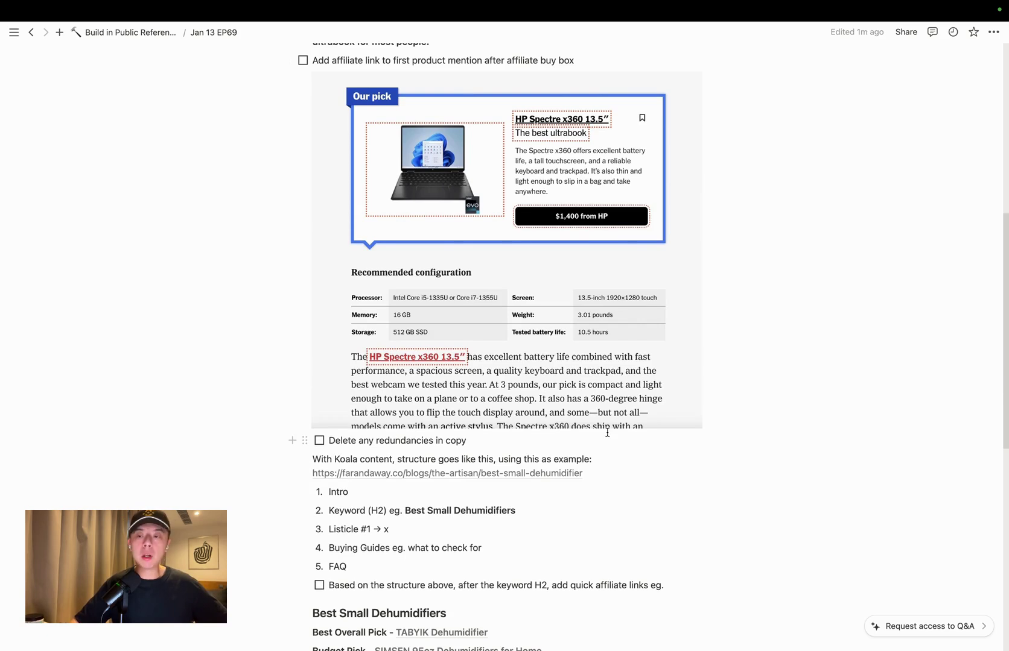
scroll(607, 434, "up", 2)
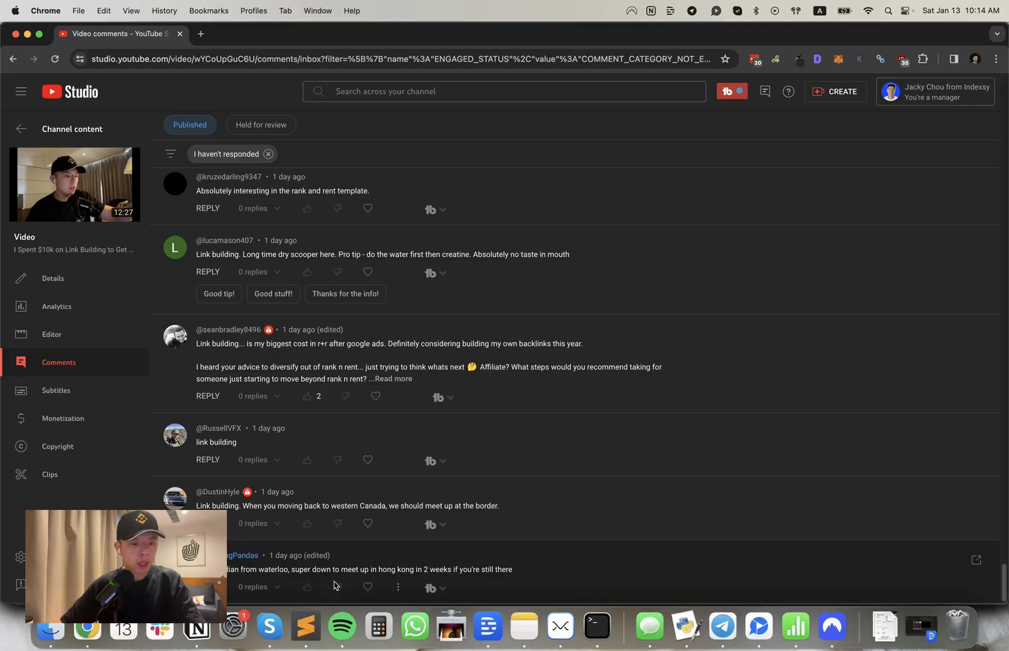
left_click(366, 588)
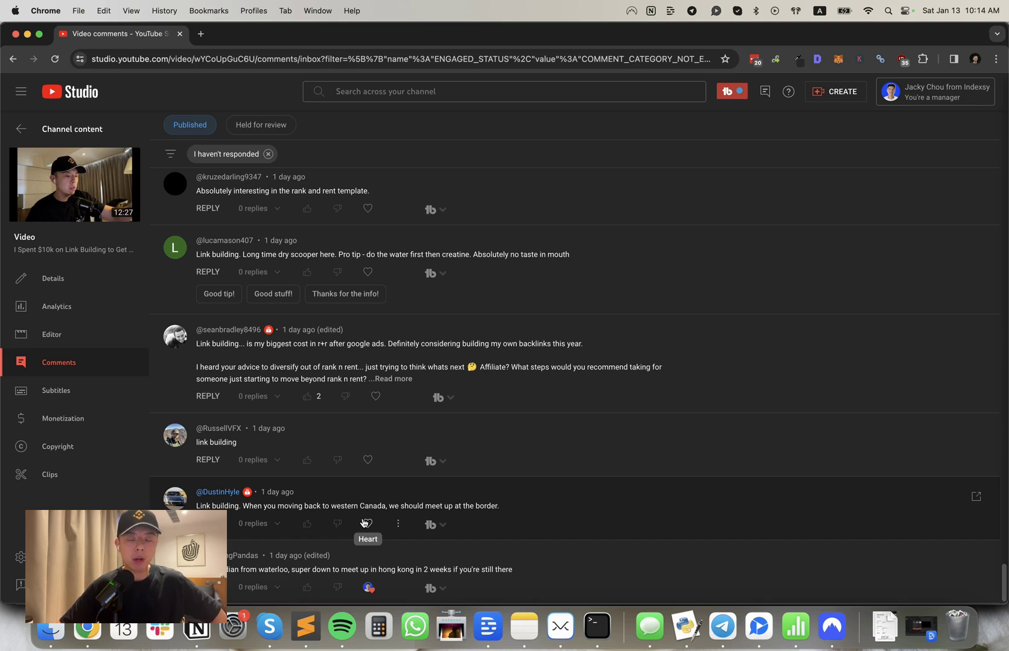
left_click(363, 522)
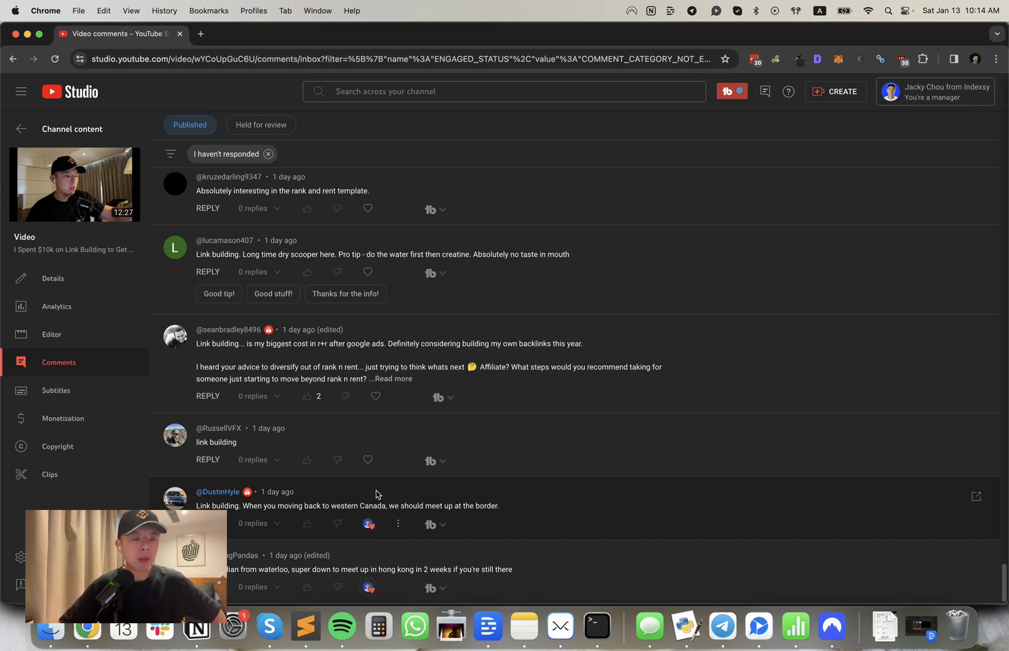
left_click(368, 459)
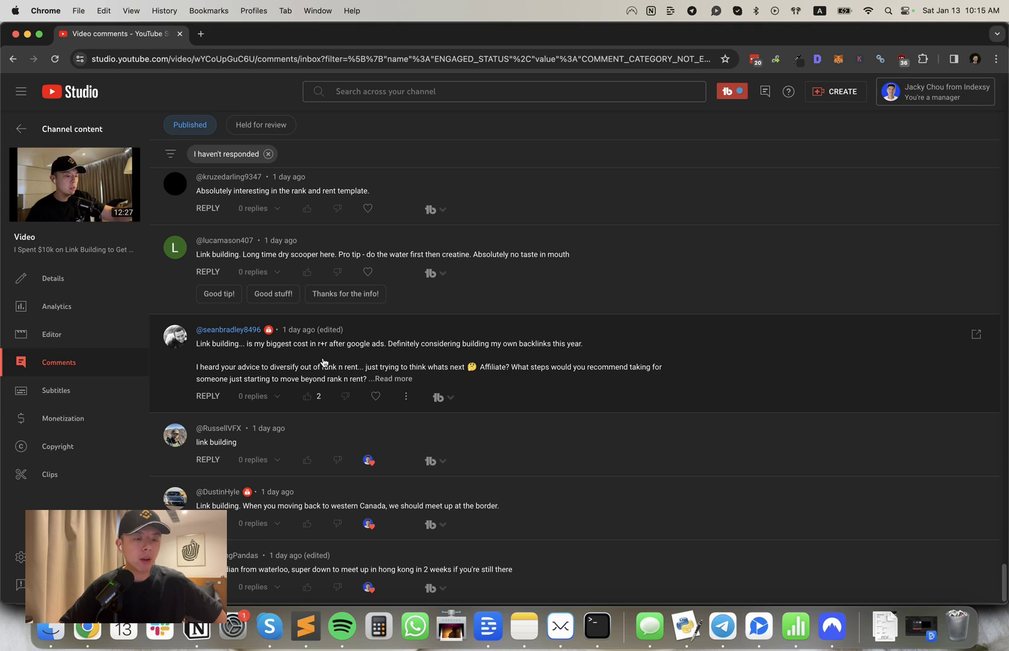
left_click(351, 366)
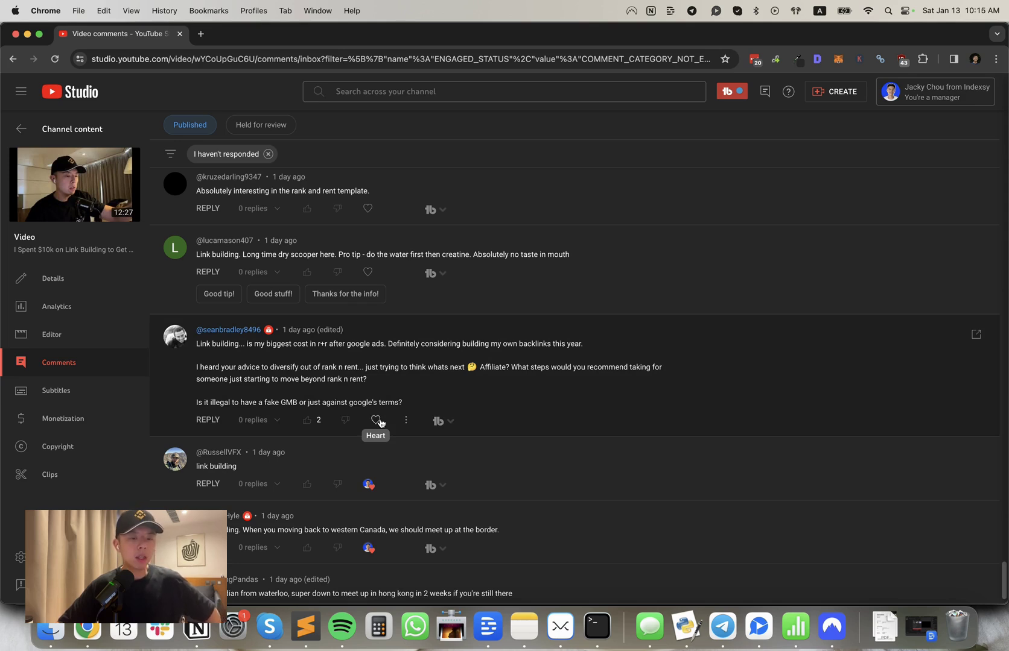
Step: Heart the backlinks, dry scooper tip, rank and rent template, and Amazon FBA comments
left_click(376, 420)
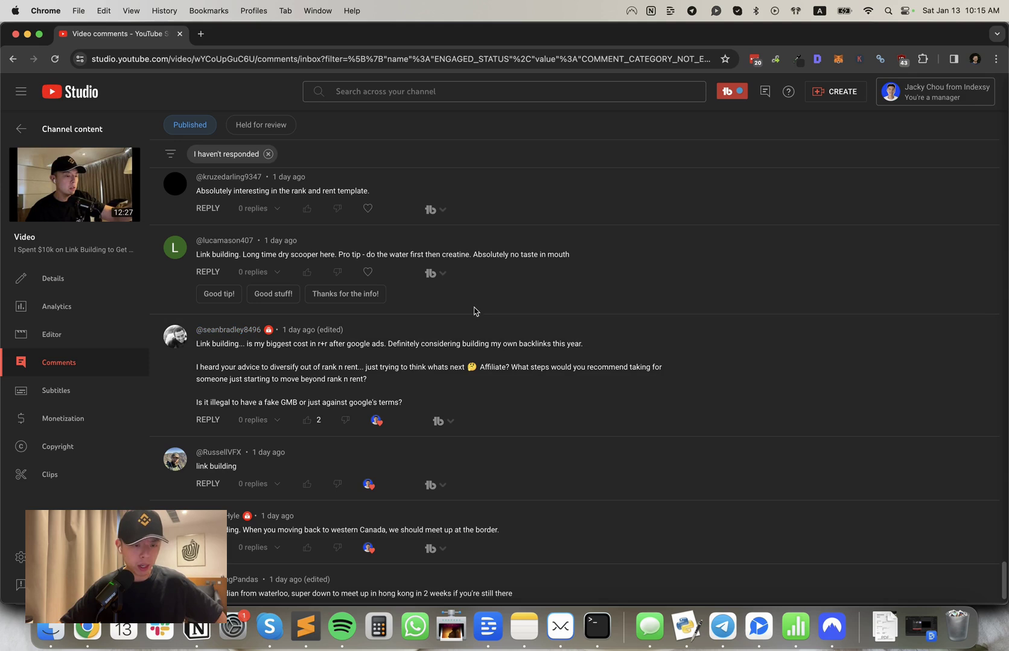
mouse_move(384, 274)
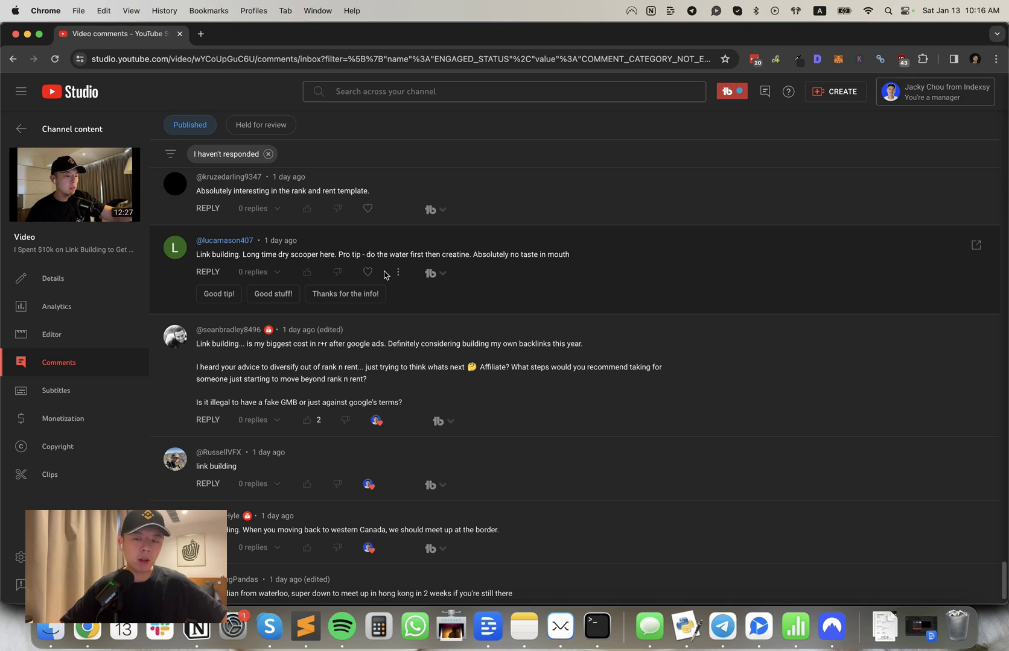
left_click(368, 272)
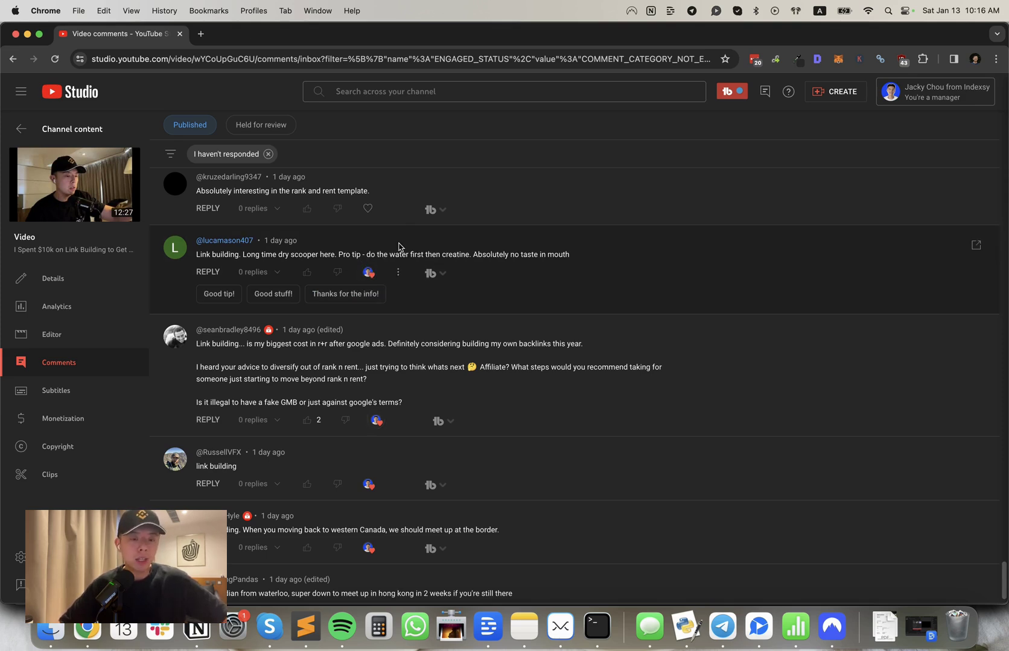
scroll(393, 236, "up", 1)
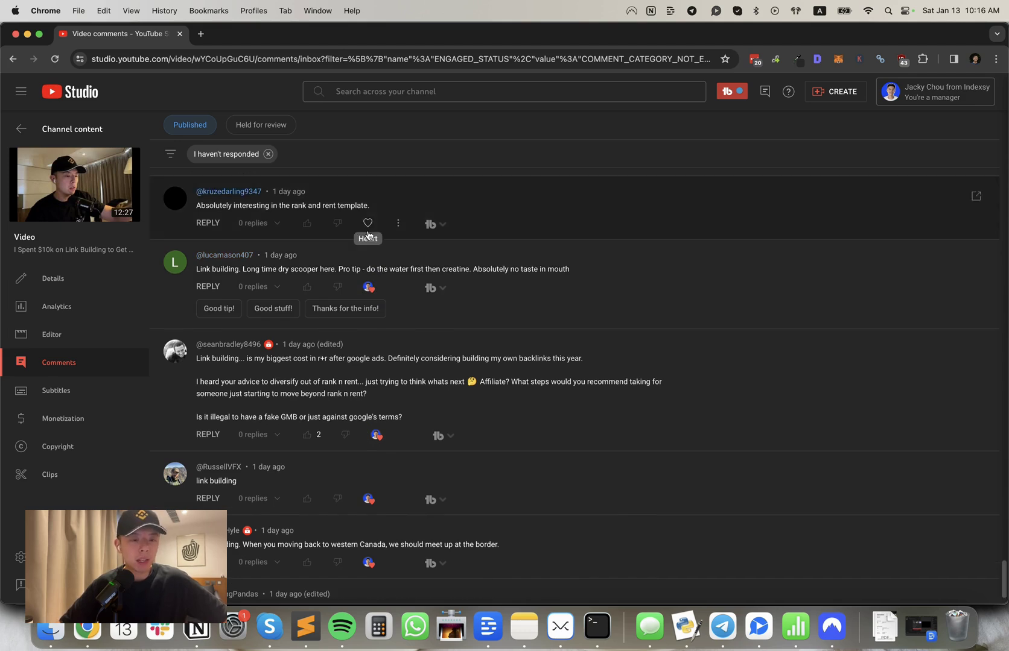
scroll(371, 234, "up", 1)
left_click(369, 231)
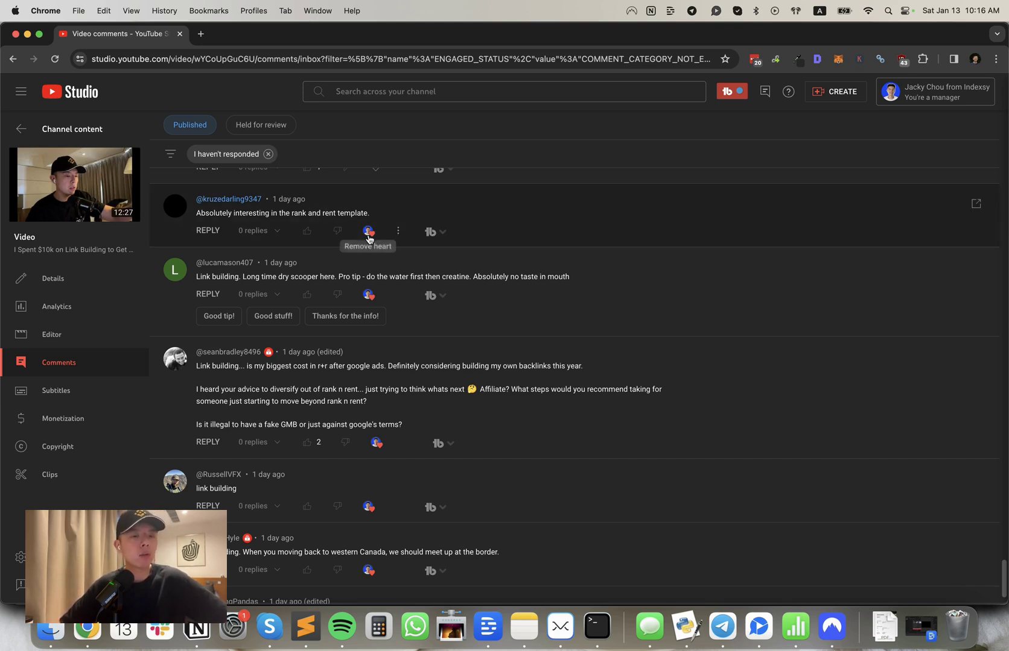
scroll(362, 236, "up", 1)
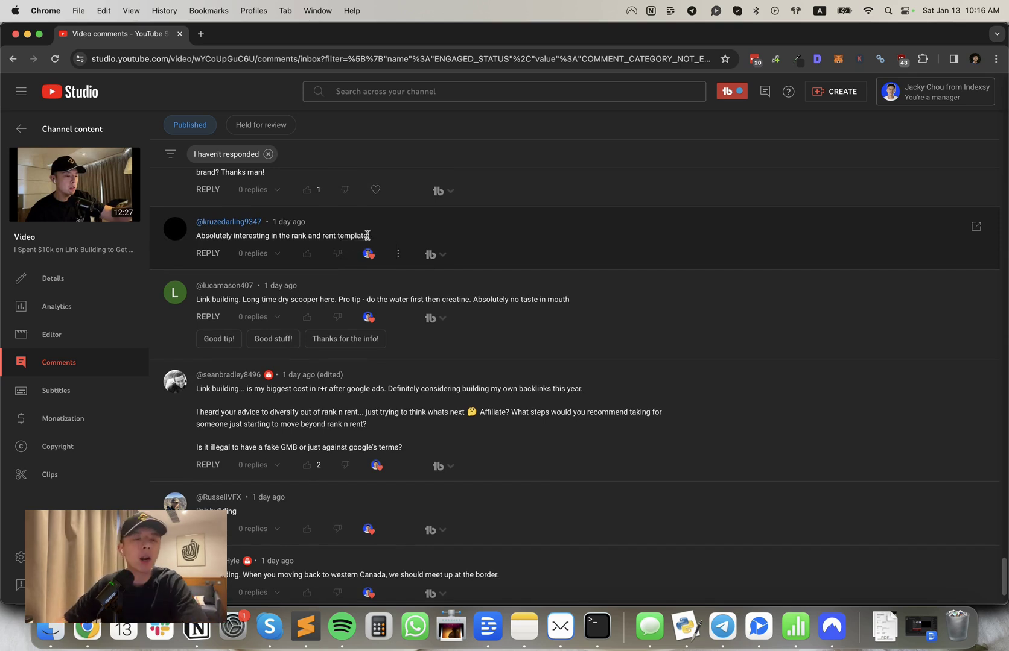
scroll(368, 235, "up", 1)
scroll(368, 236, "up", 1)
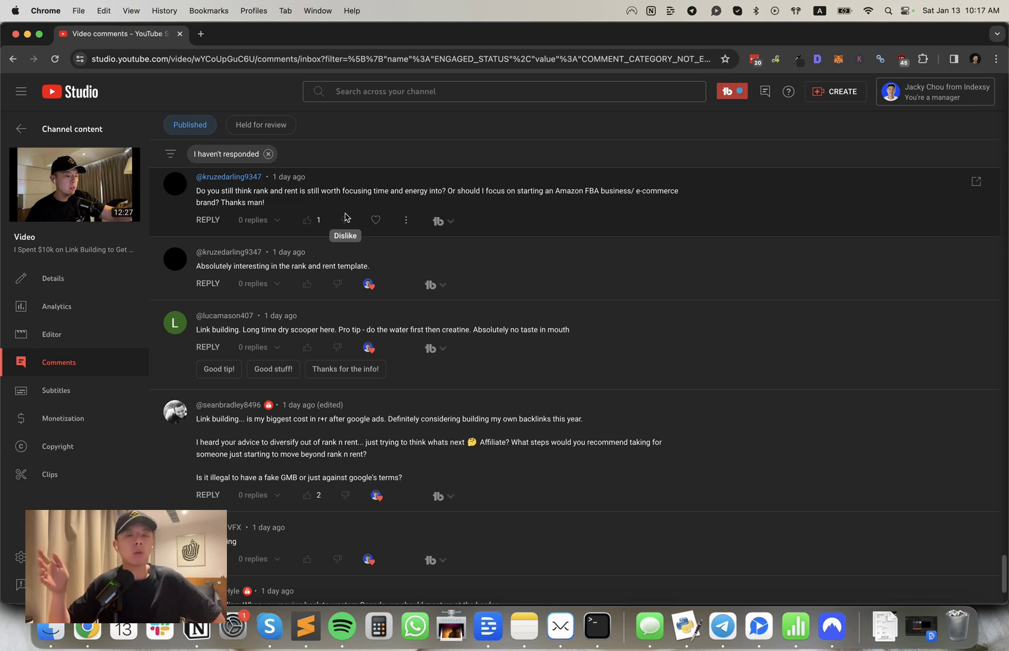
left_click(376, 220)
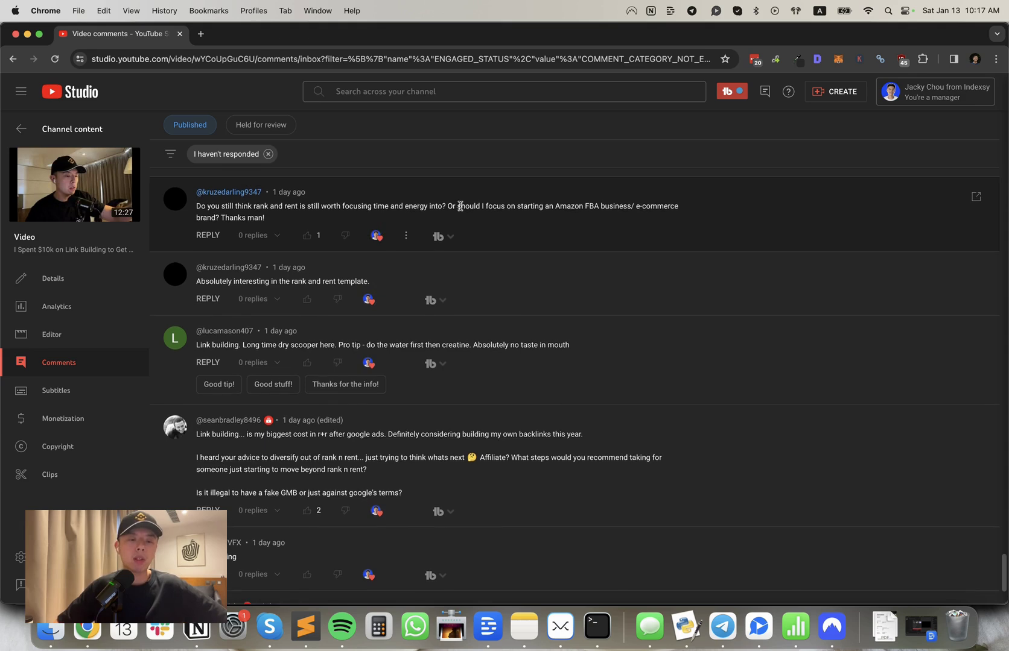
scroll(462, 205, "up", 3)
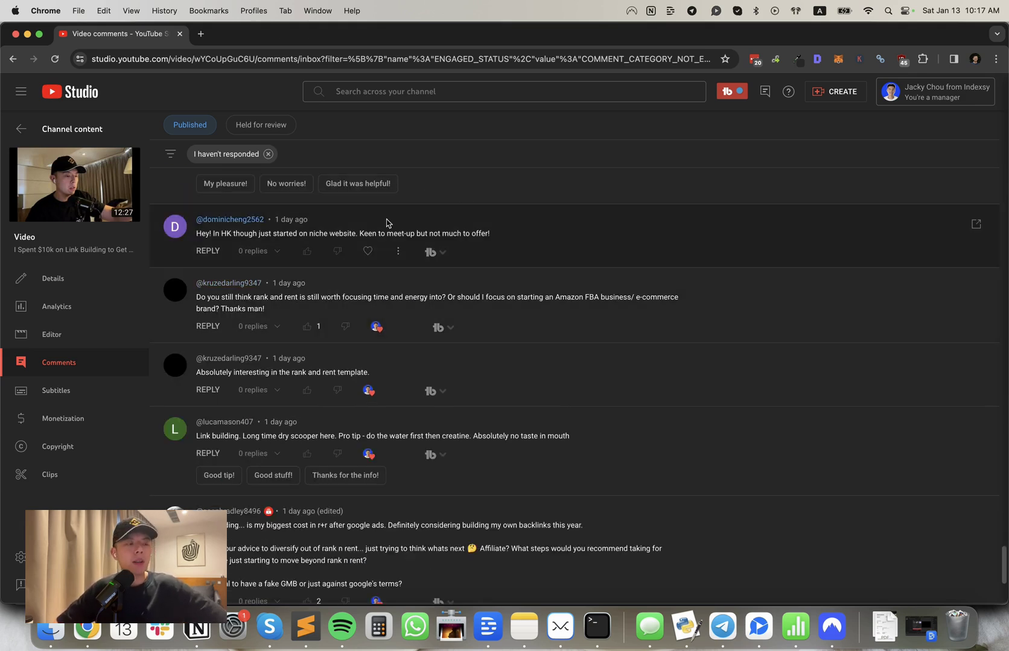
mouse_move(442, 236)
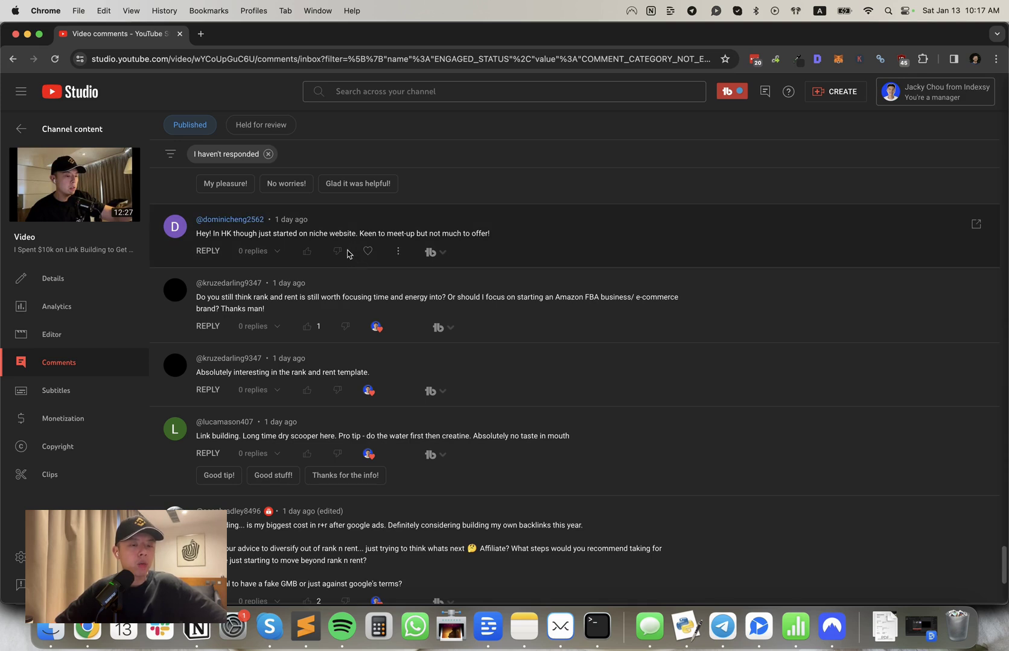
Step: Heart the Hong Kong niche website comment and the follow-up analysis thank-you
left_click(369, 253)
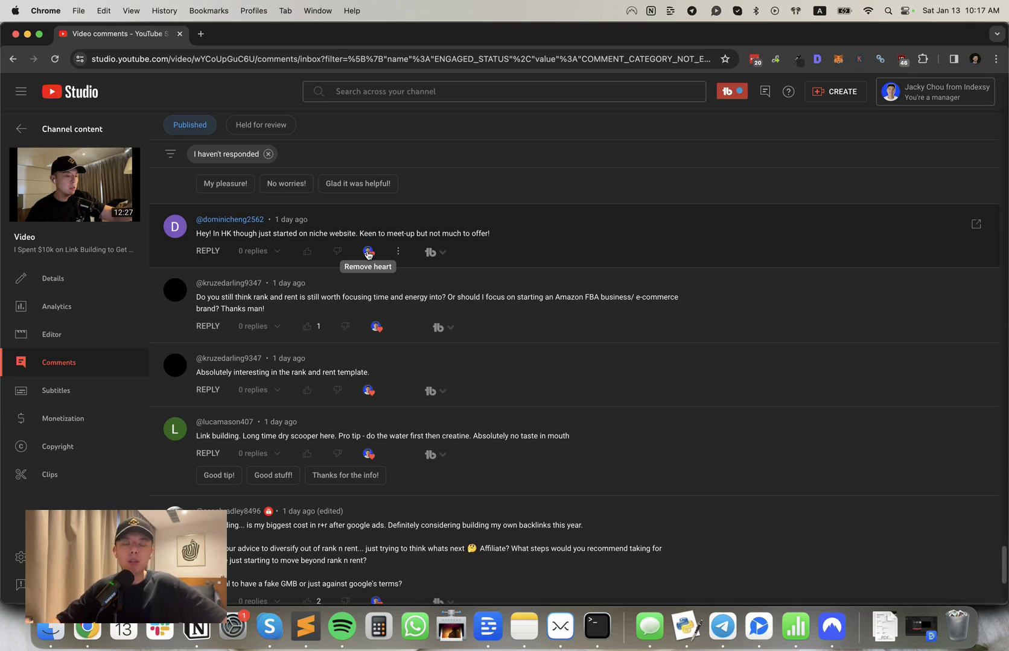
scroll(371, 260, "up", 2)
scroll(394, 316, "up", 2)
scroll(394, 323, "up", 3)
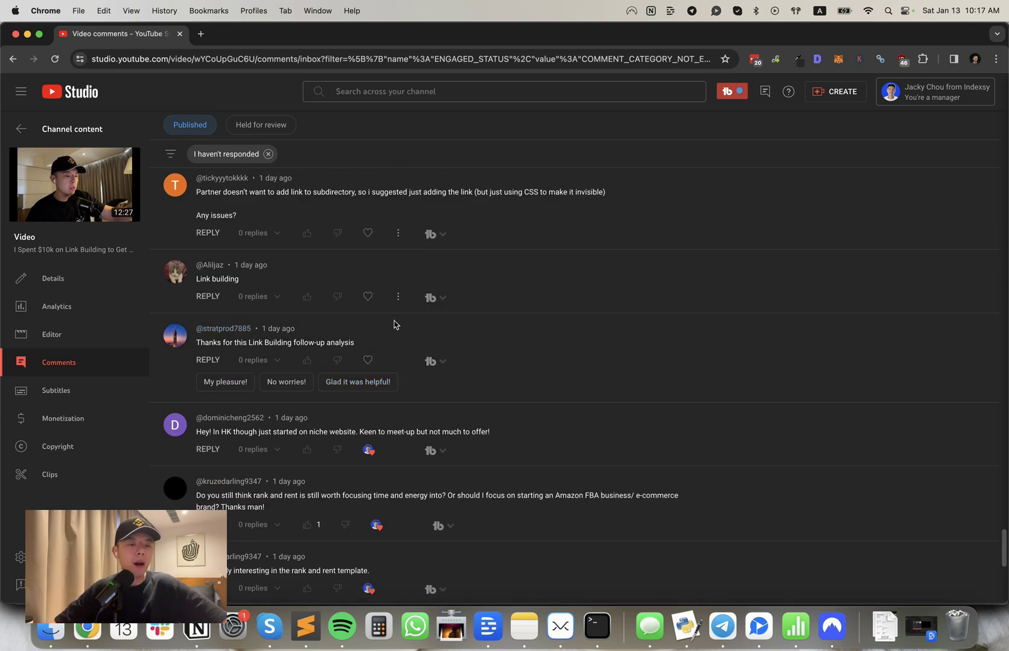
scroll(391, 314, "up", 1)
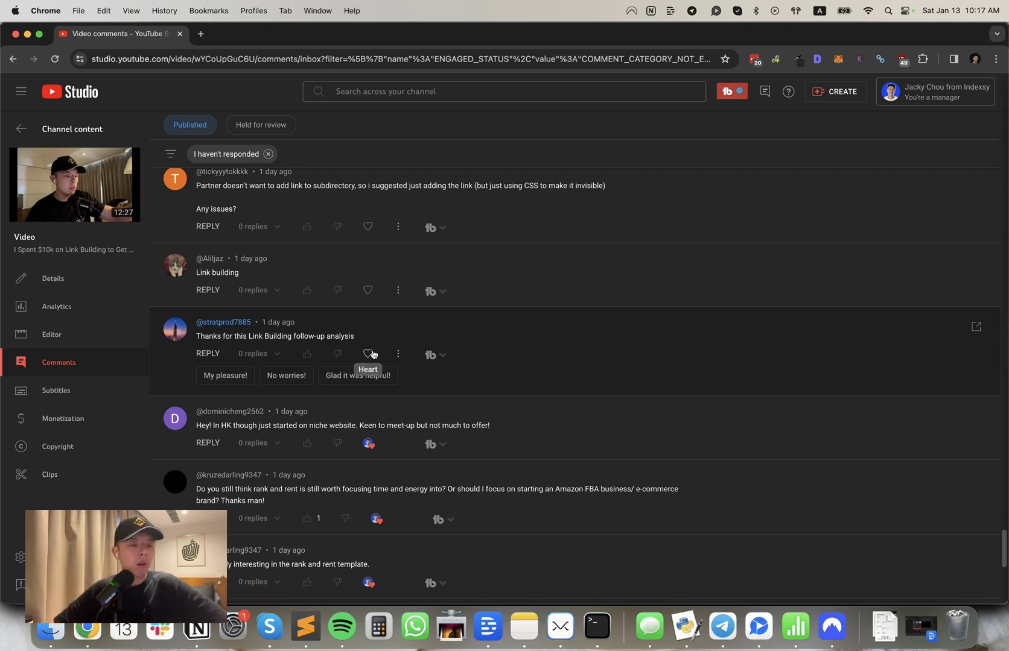
left_click(368, 354)
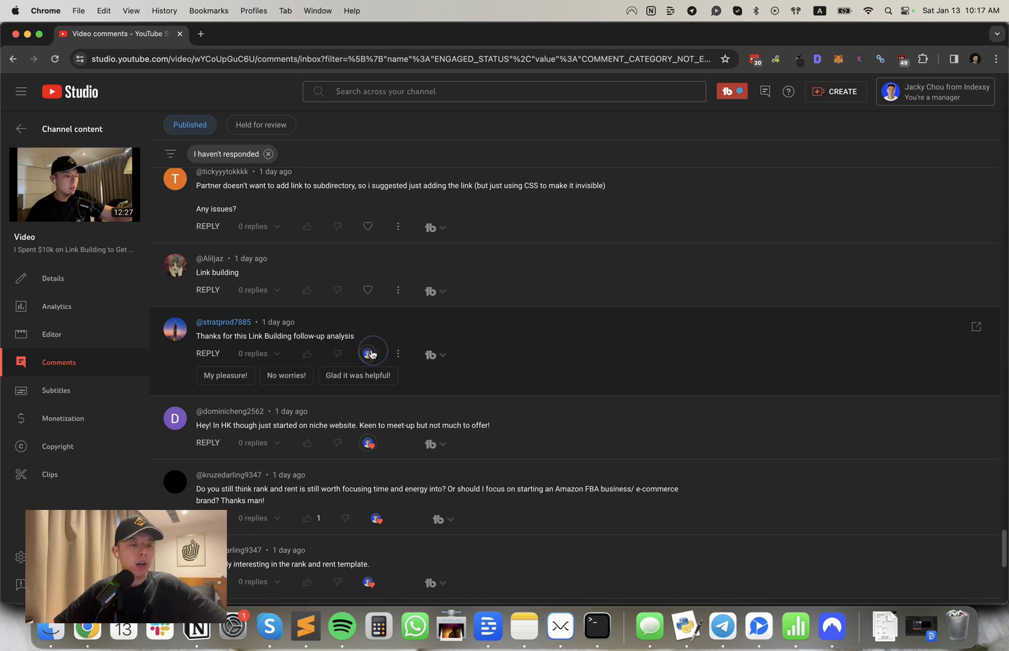
Step: Heart the short 'Link building' comment and the question about hiding a link with CSS
left_click(368, 290)
scroll(368, 269, "up", 1)
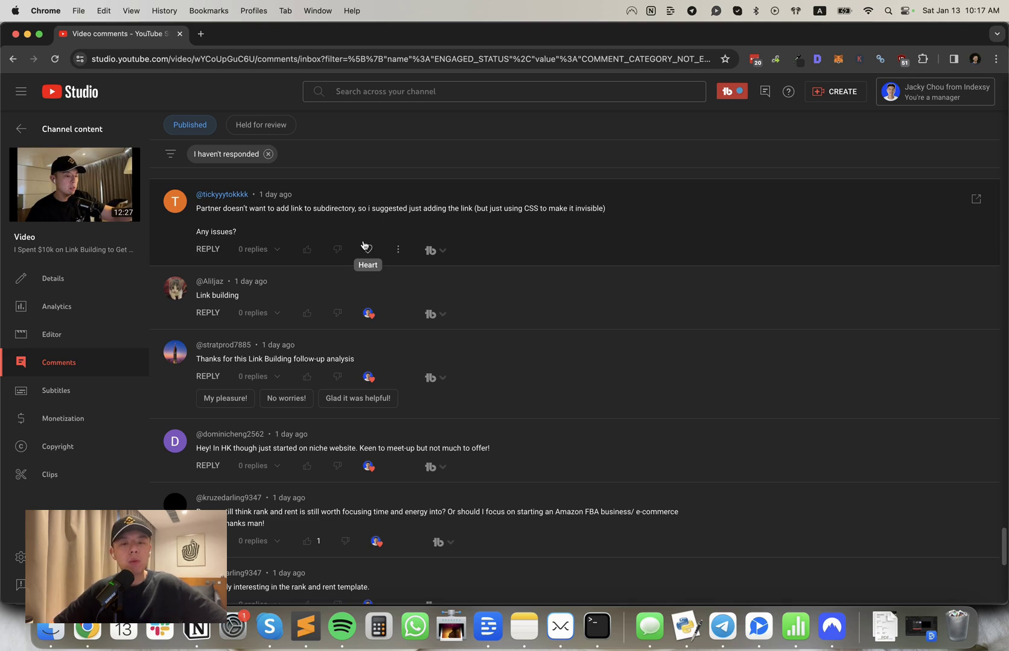
left_click(365, 249)
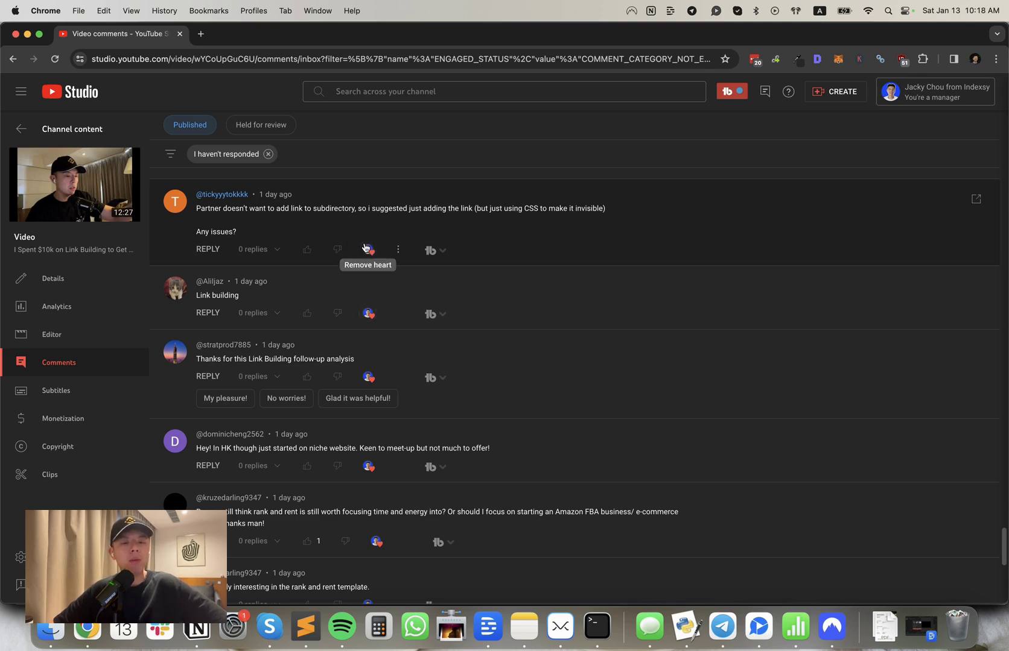
scroll(365, 248, "up", 1)
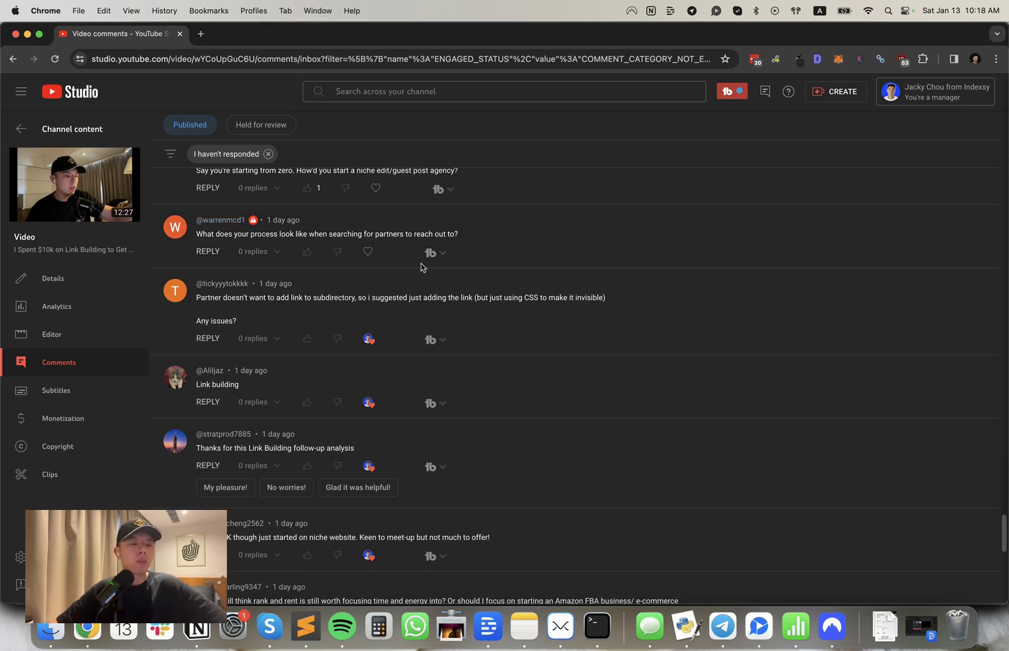
left_click(366, 251)
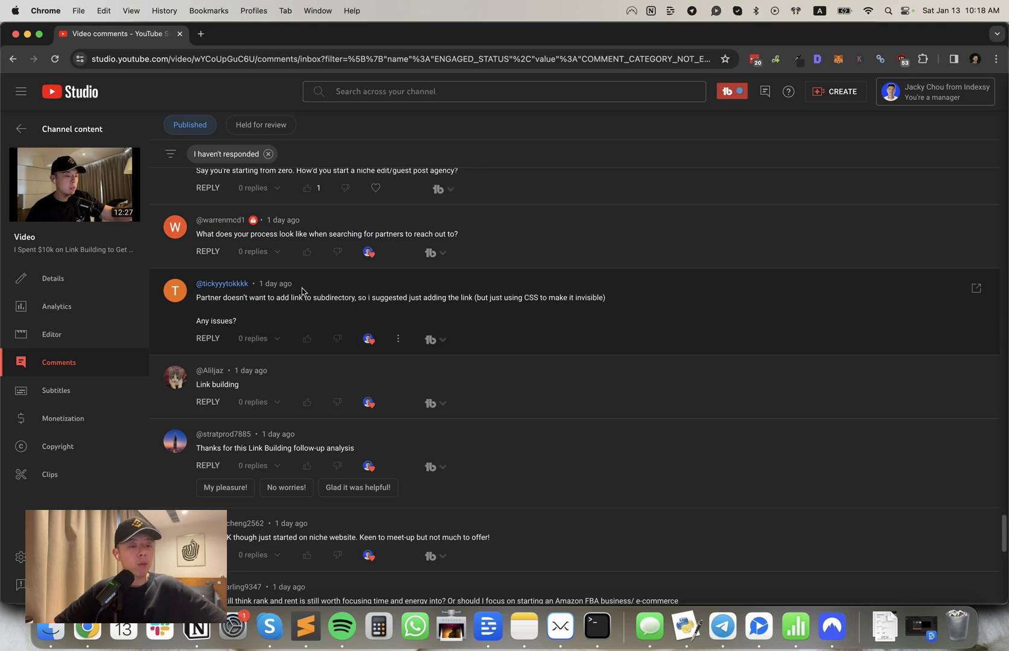
scroll(311, 300, "up", 1)
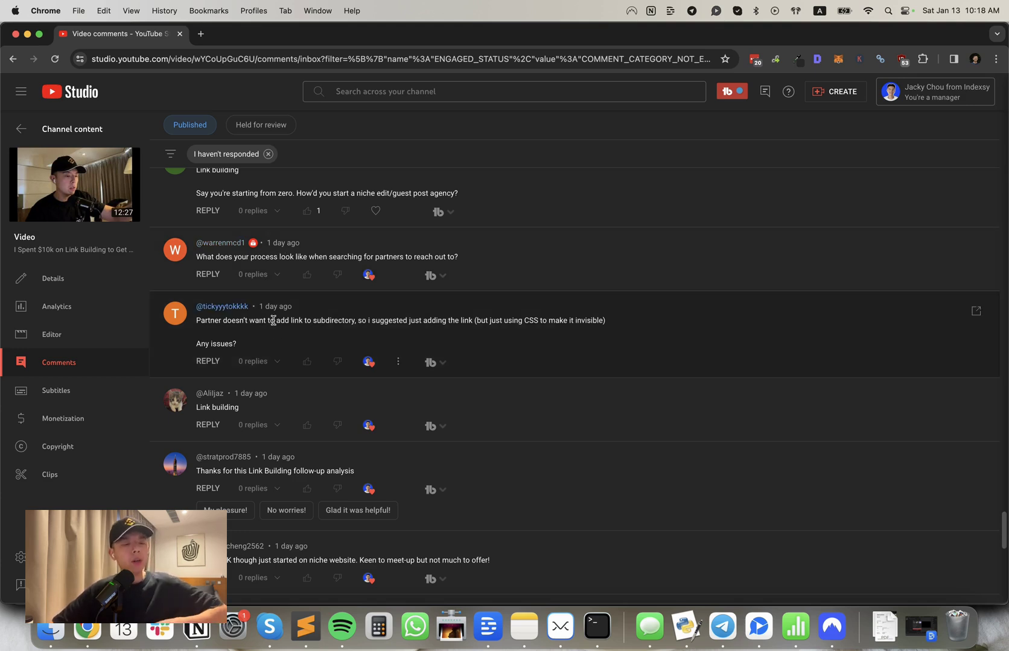
scroll(299, 277, "up", 1)
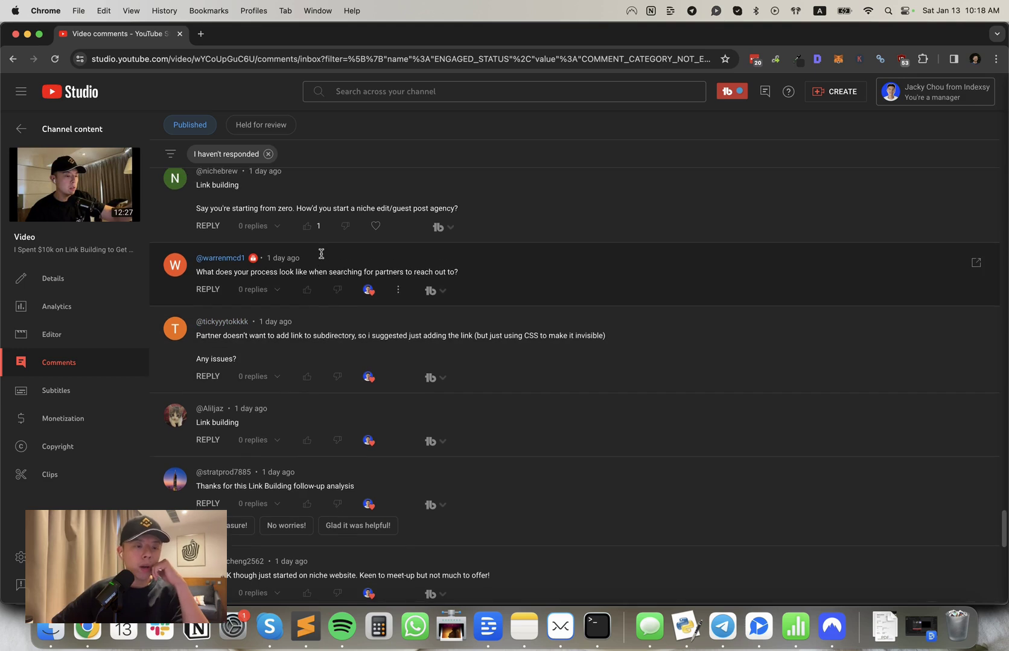
scroll(322, 259, "up", 1)
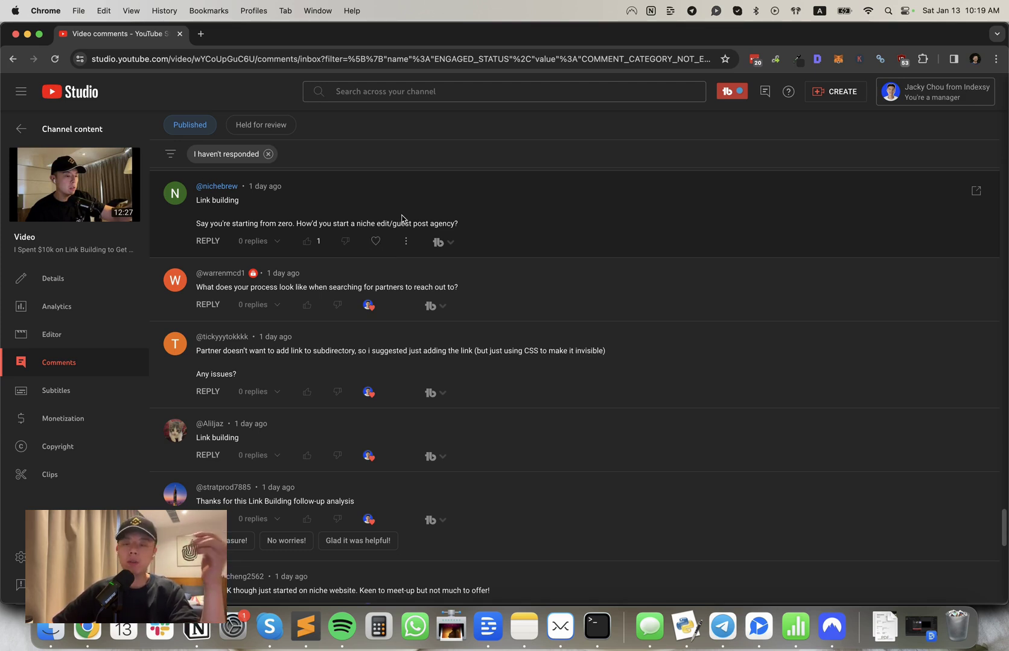
left_click(375, 241)
scroll(379, 252, "up", 3)
scroll(370, 252, "up", 3)
scroll(369, 256, "up", 2)
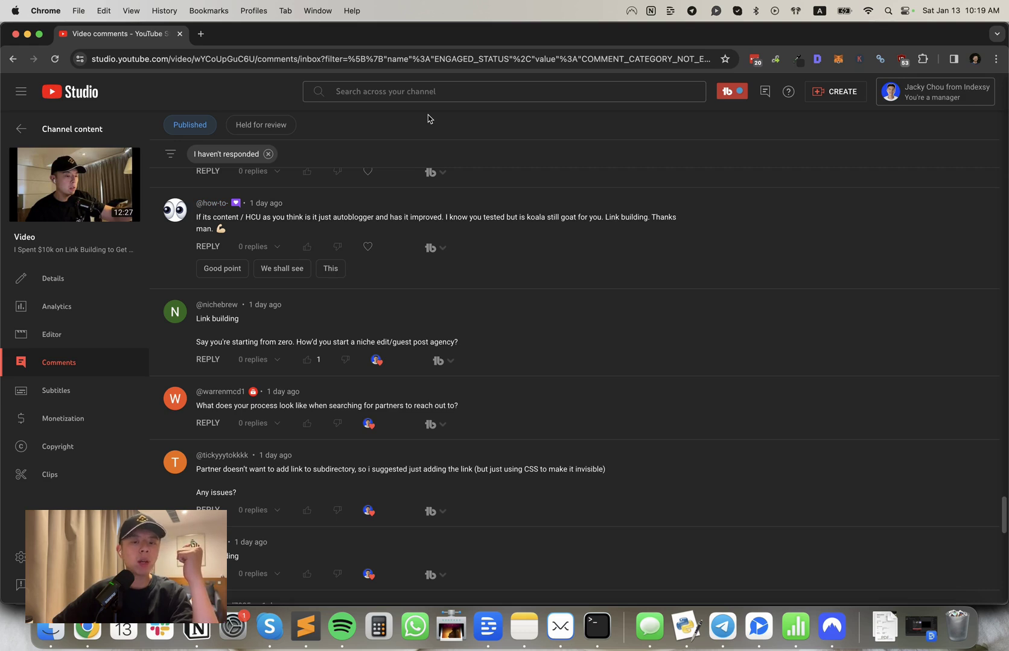
Step: Heart the question asking about autoblogger and Koala
left_click(367, 247)
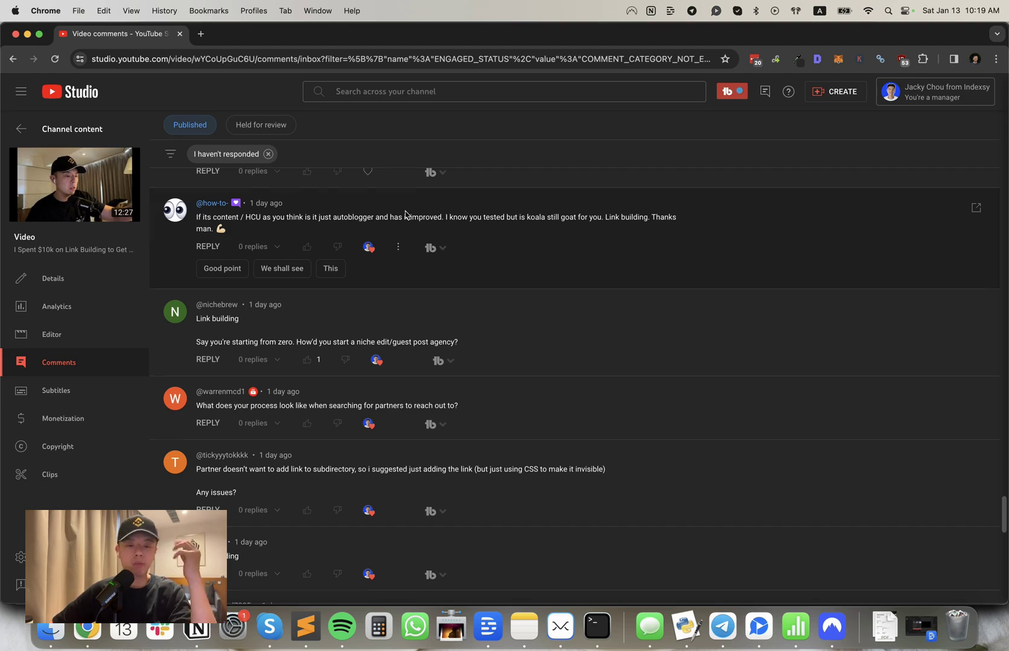
scroll(360, 234, "up", 3)
Step: Heart a 'Link building' comment, then expand and heart the hyphenated domain question
left_click(368, 308)
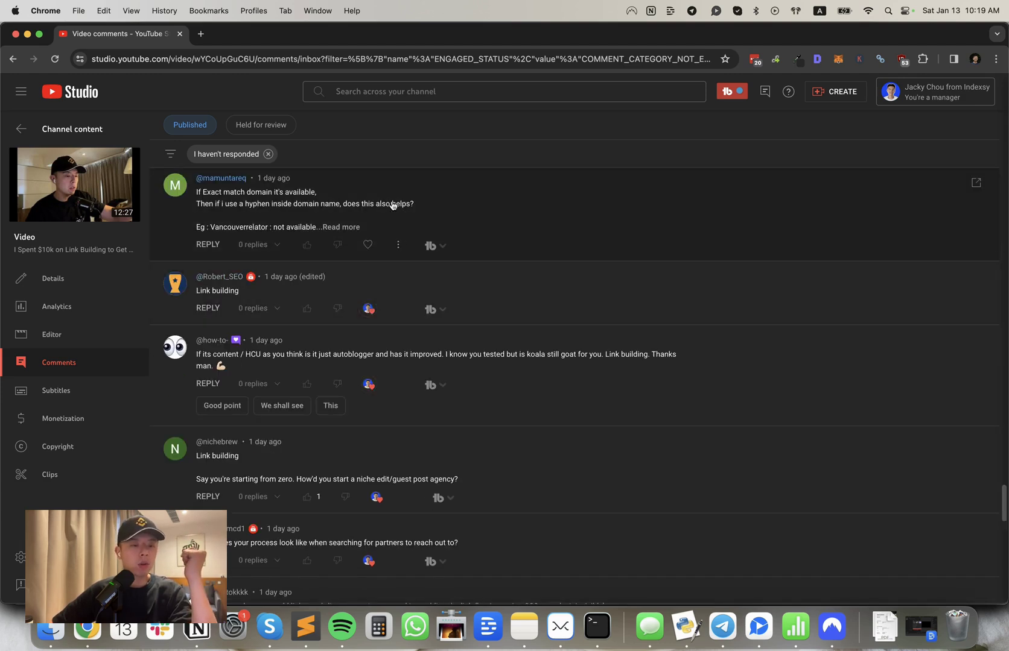
scroll(367, 237, "up", 1)
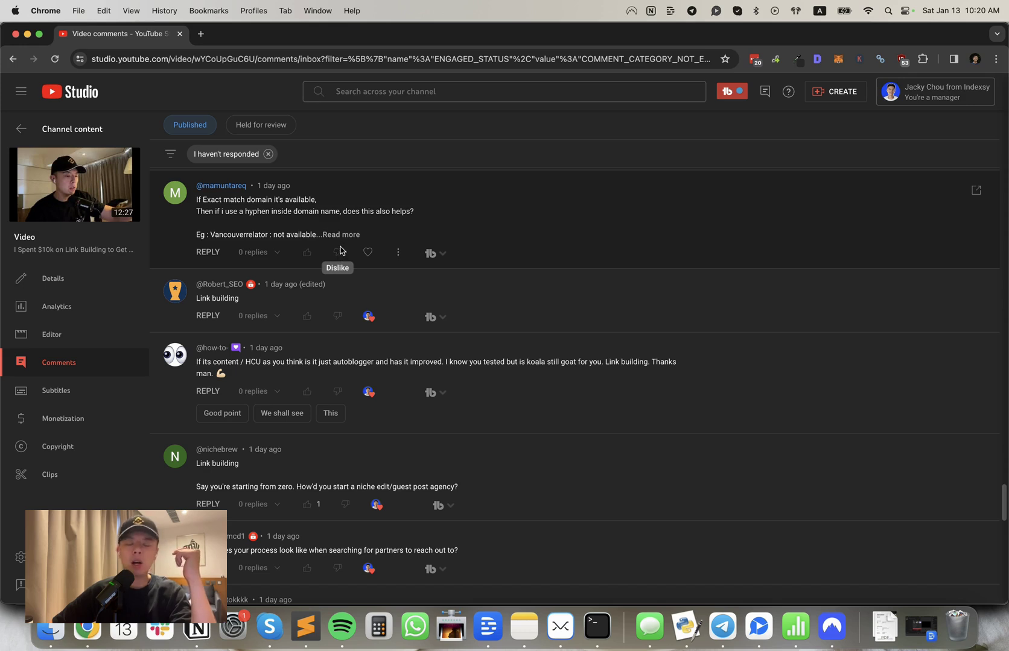
left_click(341, 234)
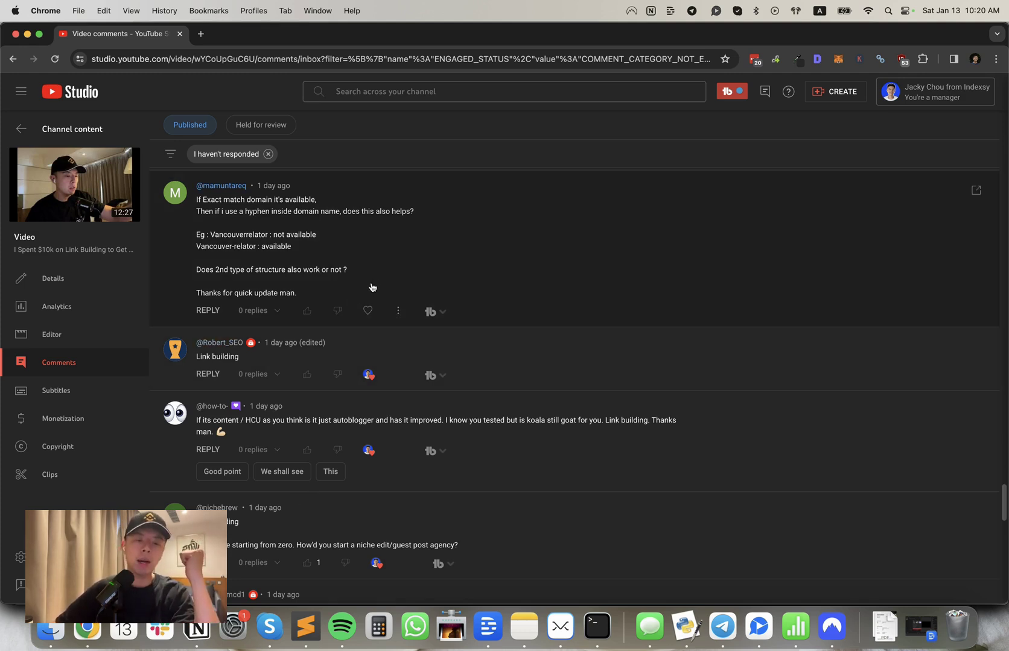
left_click(368, 311)
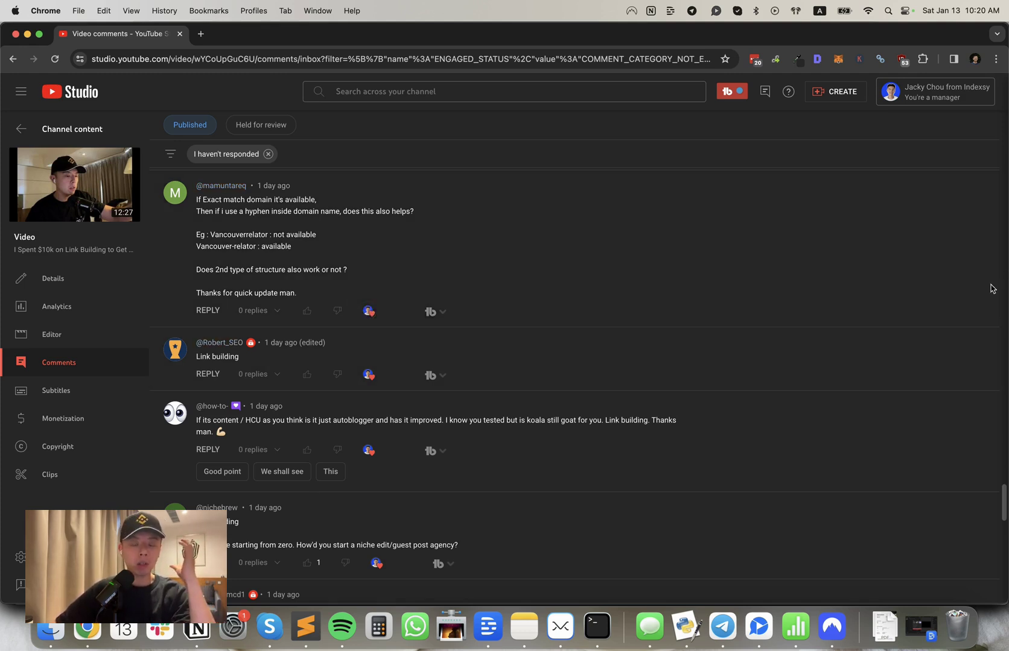